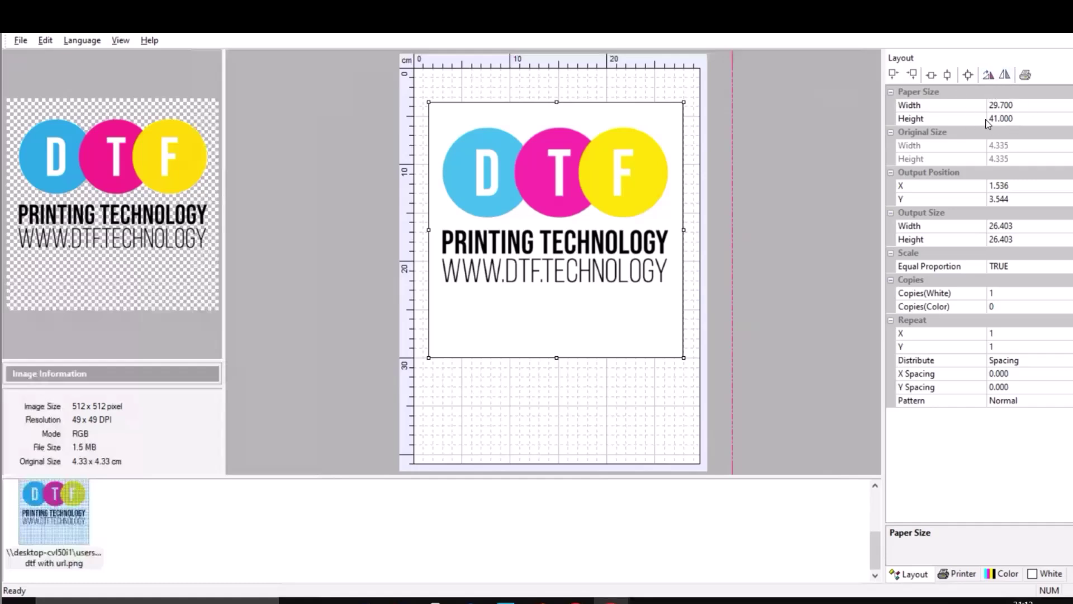
# Reposition the DTF logo on the paper and scale it proportionally to about 23.3 cm wide, at about X 3.5, Y 5.4.
pyautogui.moveTo(582, 218)
pyautogui.mouseDown()
pyautogui.moveTo(596, 232)
pyautogui.moveTo(587, 237)
pyautogui.mouseUp()
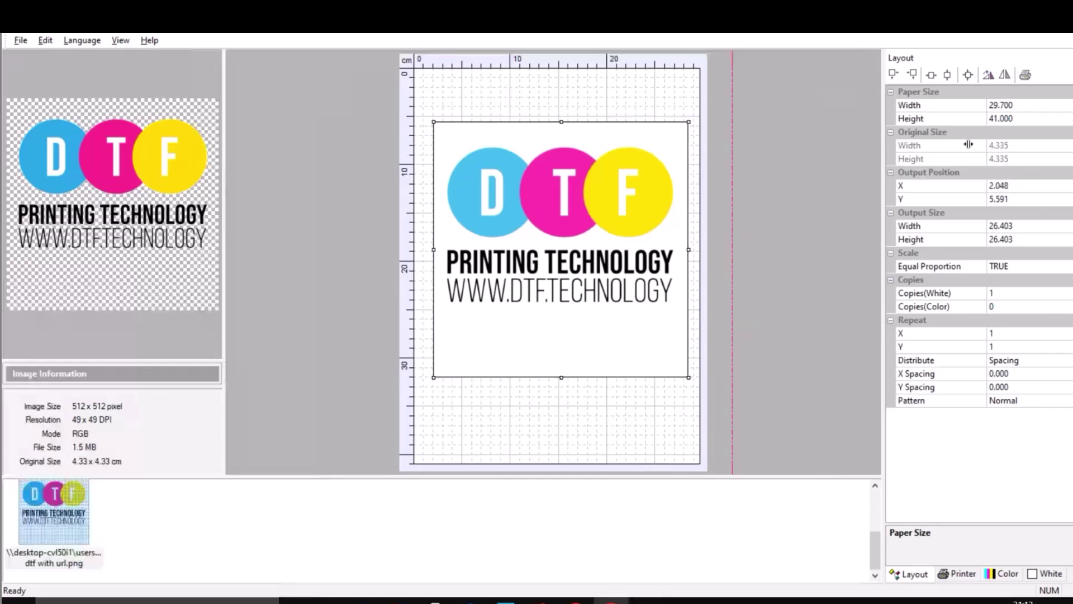
pyautogui.moveTo(688, 121); pyautogui.dragTo(664, 136)
pyautogui.moveTo(608, 195); pyautogui.dragTo(619, 179)
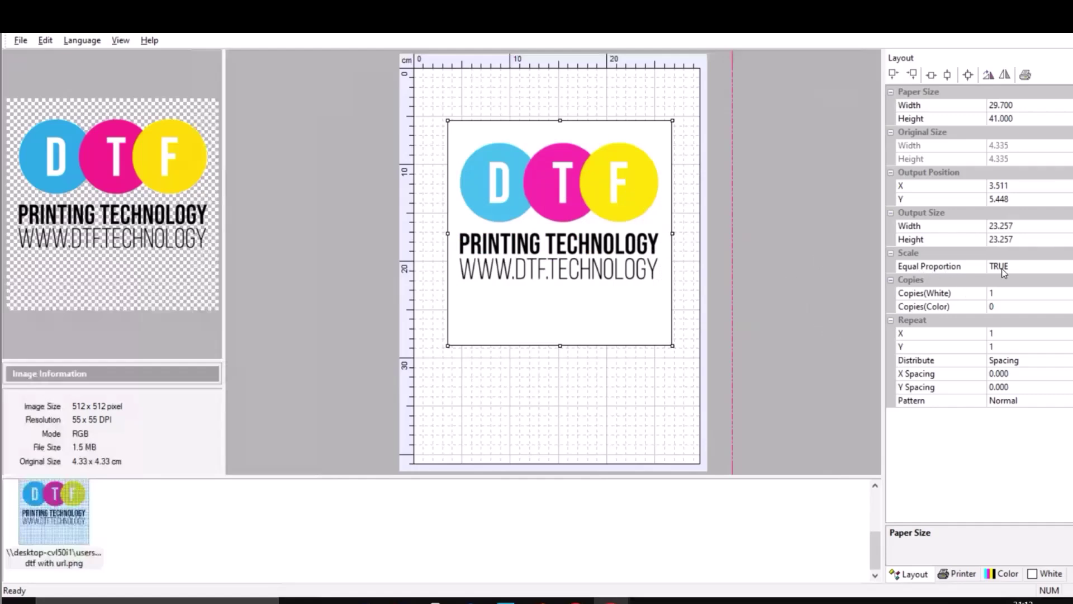
pyautogui.moveTo(672, 120); pyautogui.dragTo(686, 107)
pyautogui.moveTo(567, 107)
pyautogui.mouseDown()
pyautogui.moveTo(553, 138)
pyautogui.moveTo(560, 120)
pyautogui.mouseUp()
# Select Stylus Photo 1390/1400 as the printer in the printer settings.
pyautogui.click(959, 574)
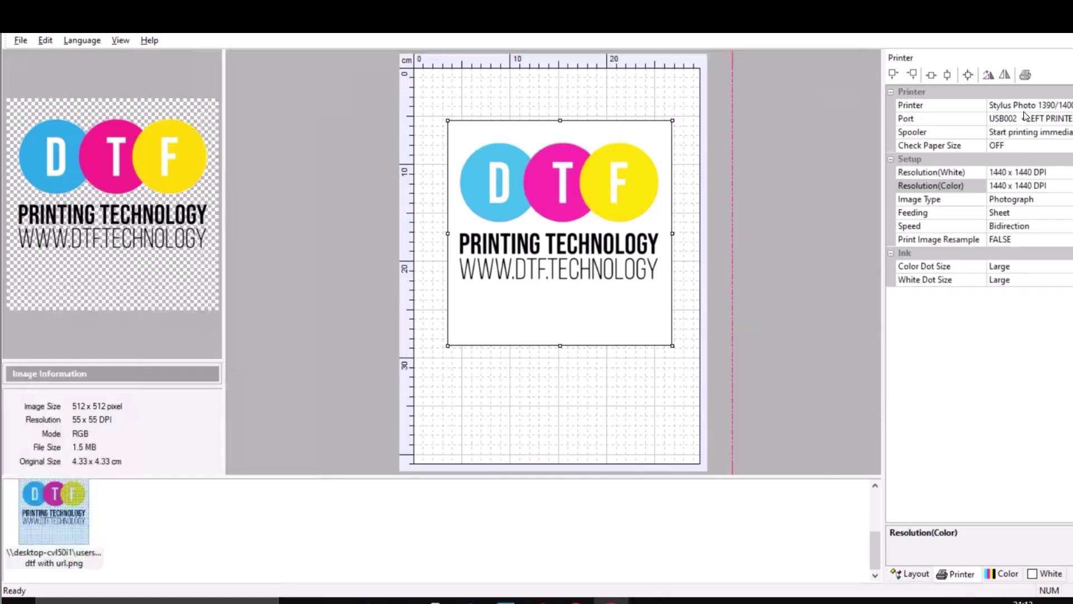
pyautogui.click(1057, 110)
pyautogui.click(1051, 106)
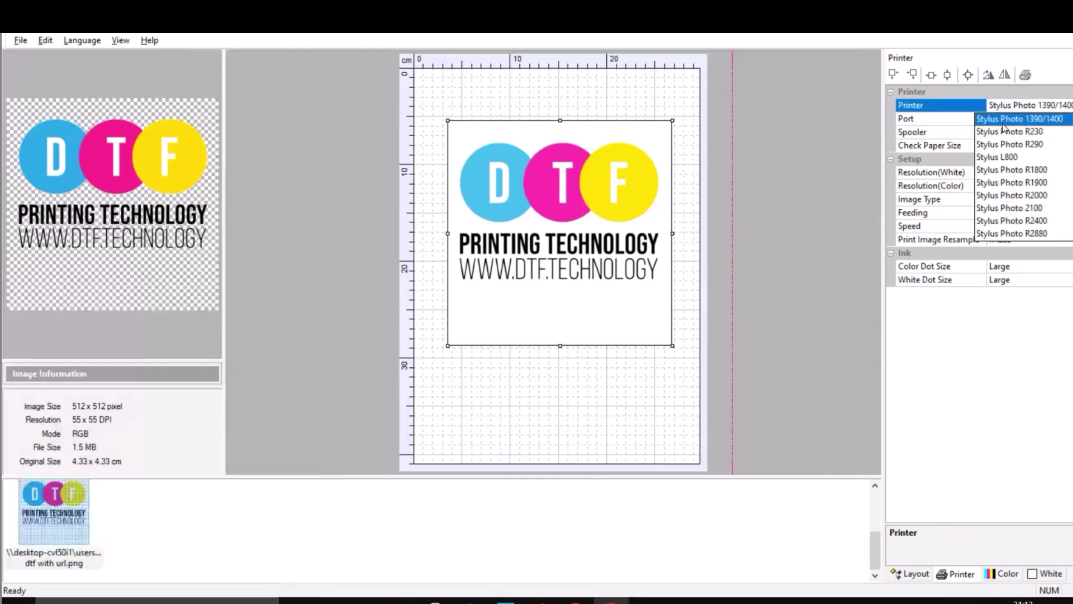
pyautogui.click(1046, 121)
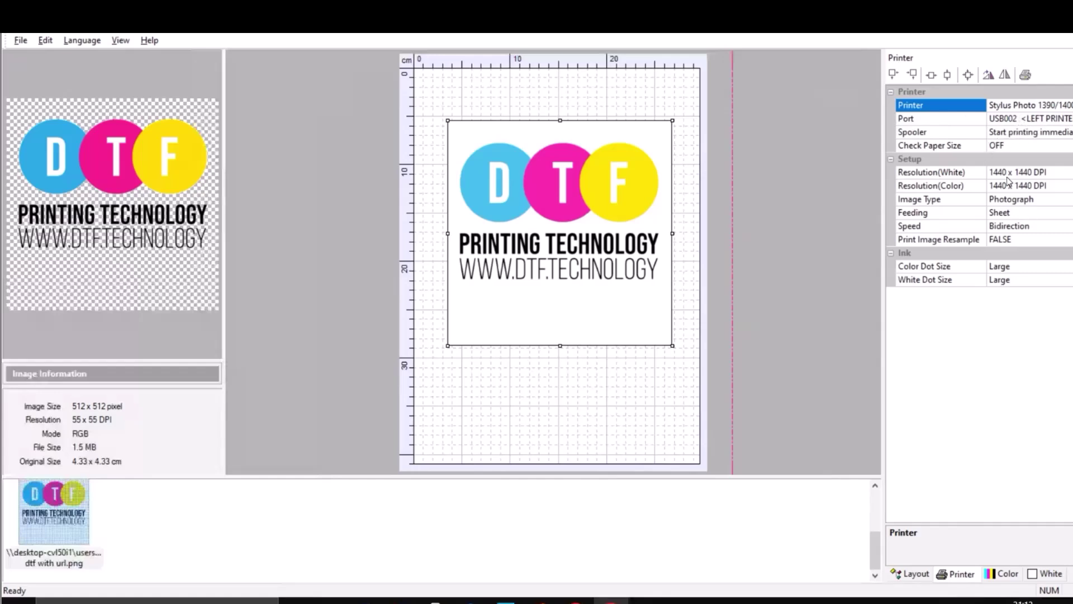
pyautogui.click(991, 159)
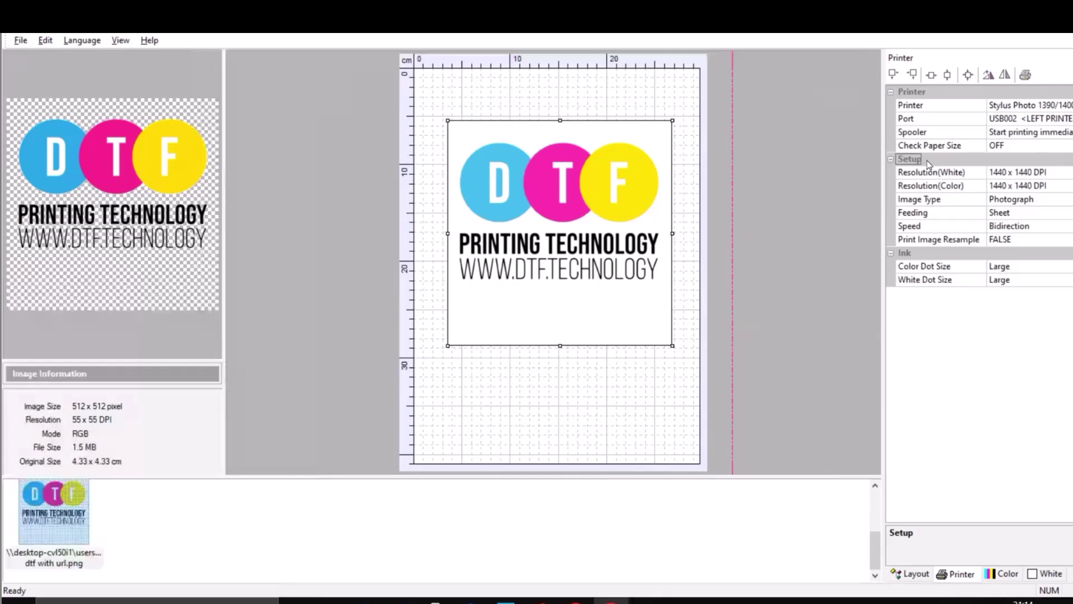
# Set both the white and color print resolutions to 1440 x 720 DPI.
pyautogui.click(1068, 178)
pyautogui.click(1068, 172)
pyautogui.click(1035, 225)
pyautogui.click(1055, 185)
pyautogui.click(1067, 186)
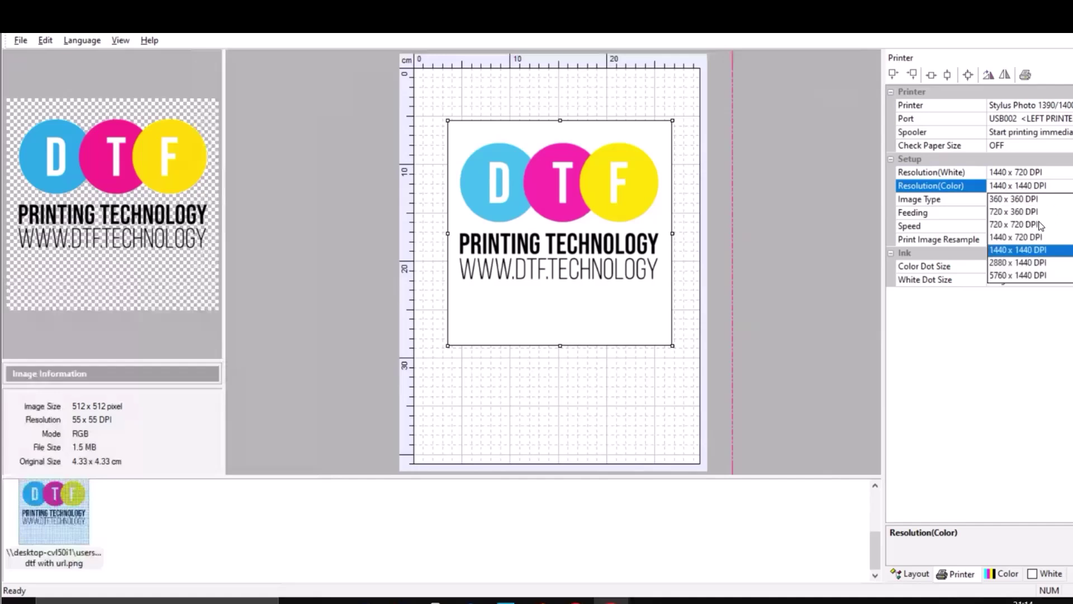
pyautogui.click(1034, 233)
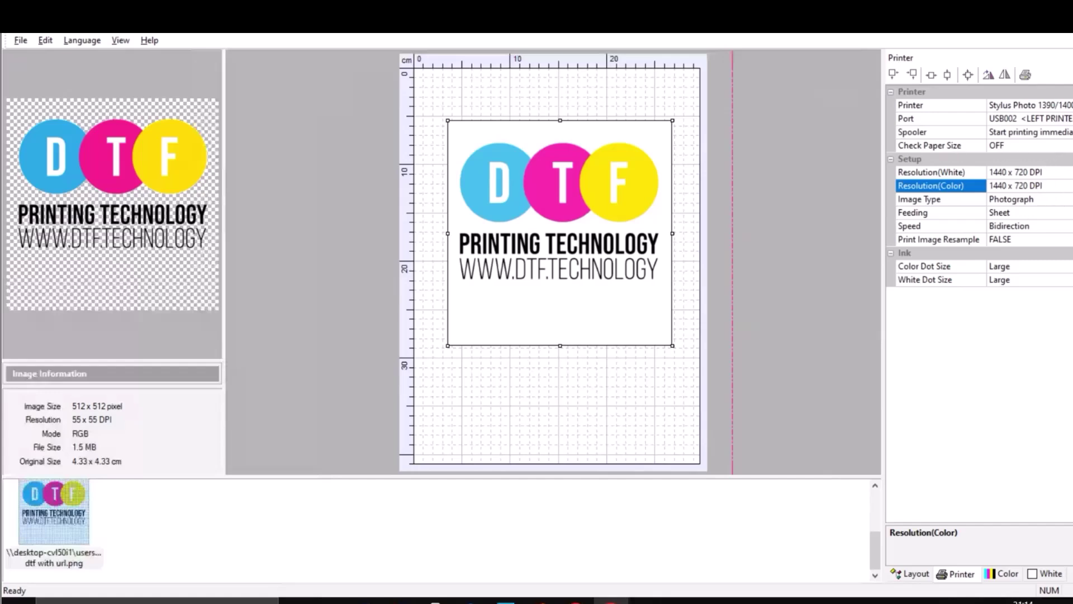
# Set both the color and white print resolutions to 1440 x 1440 DPI.
pyautogui.click(1062, 186)
pyautogui.click(1032, 253)
pyautogui.click(931, 172)
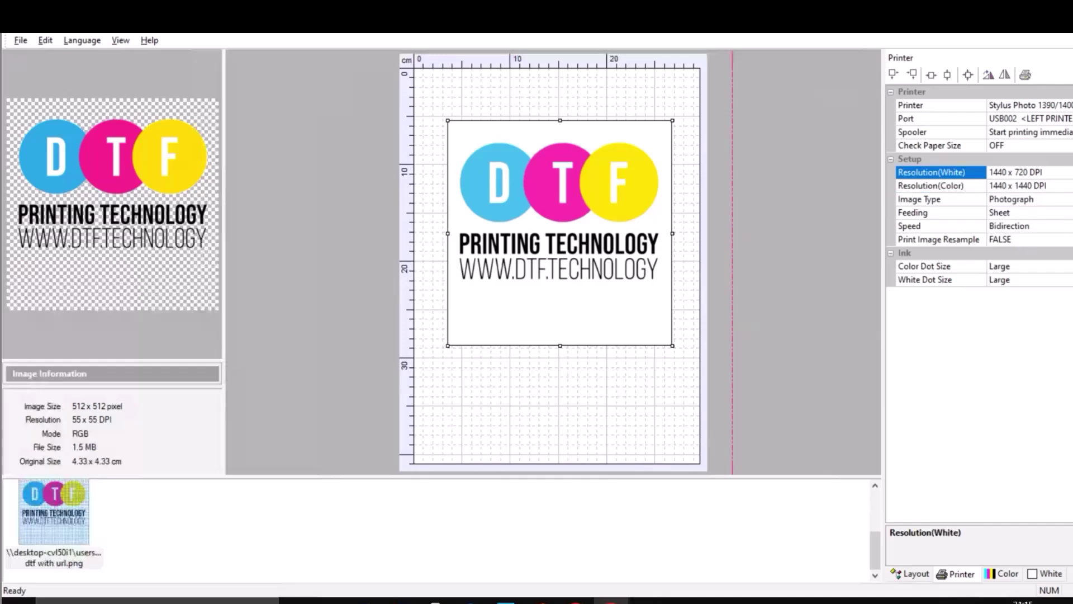
pyautogui.click(1061, 172)
pyautogui.click(1033, 241)
# Switch the paper feeding to Roll Feed and return it to Sheet.
pyautogui.click(1030, 217)
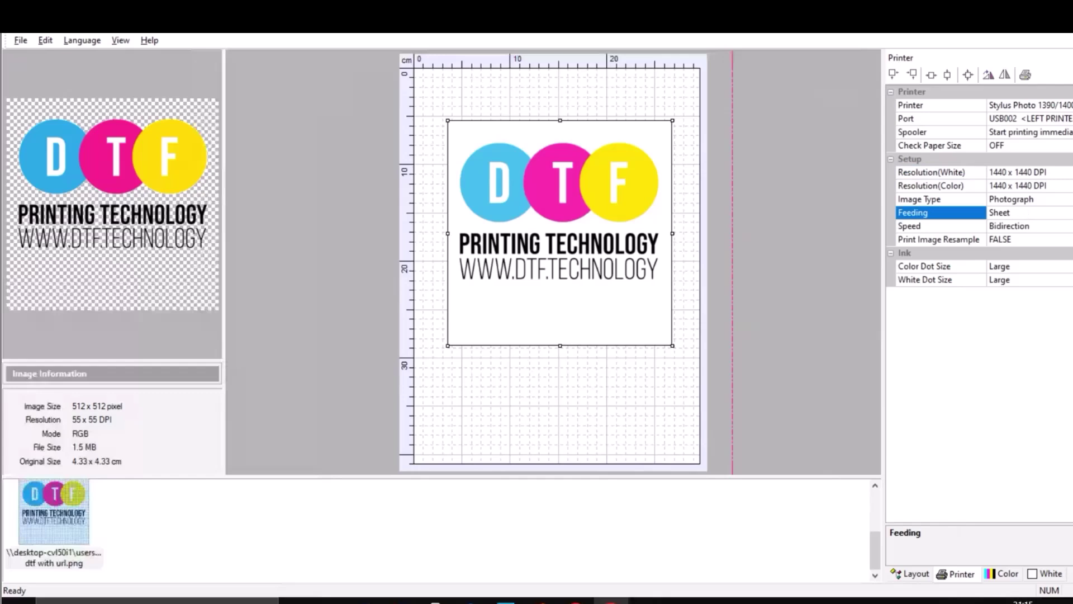
pyautogui.click(1030, 213)
pyautogui.click(1023, 239)
pyautogui.hotkey('alt', 'Down')
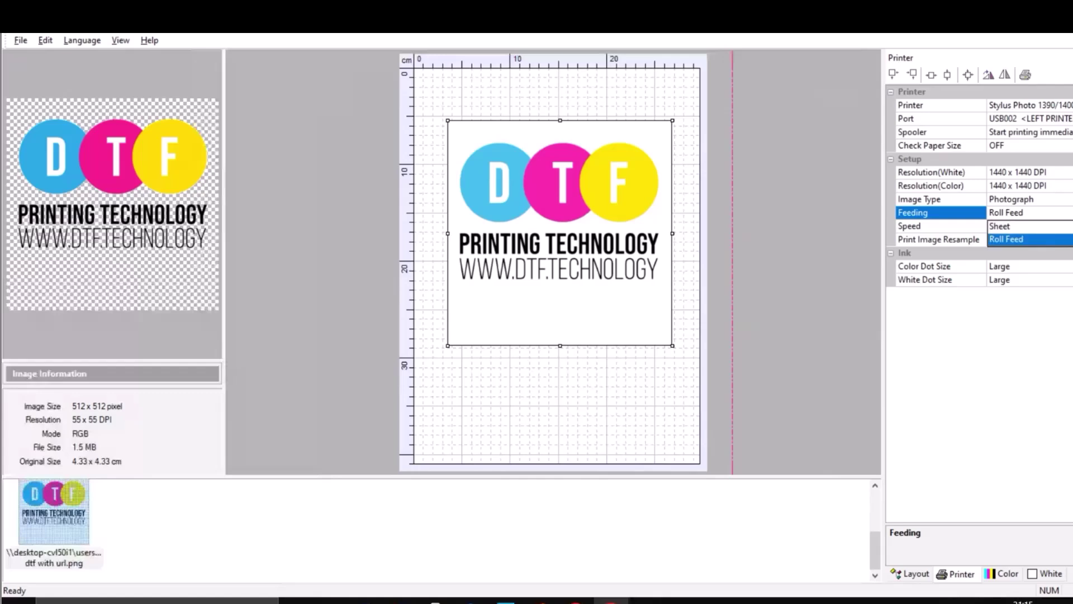
pyautogui.click(1009, 229)
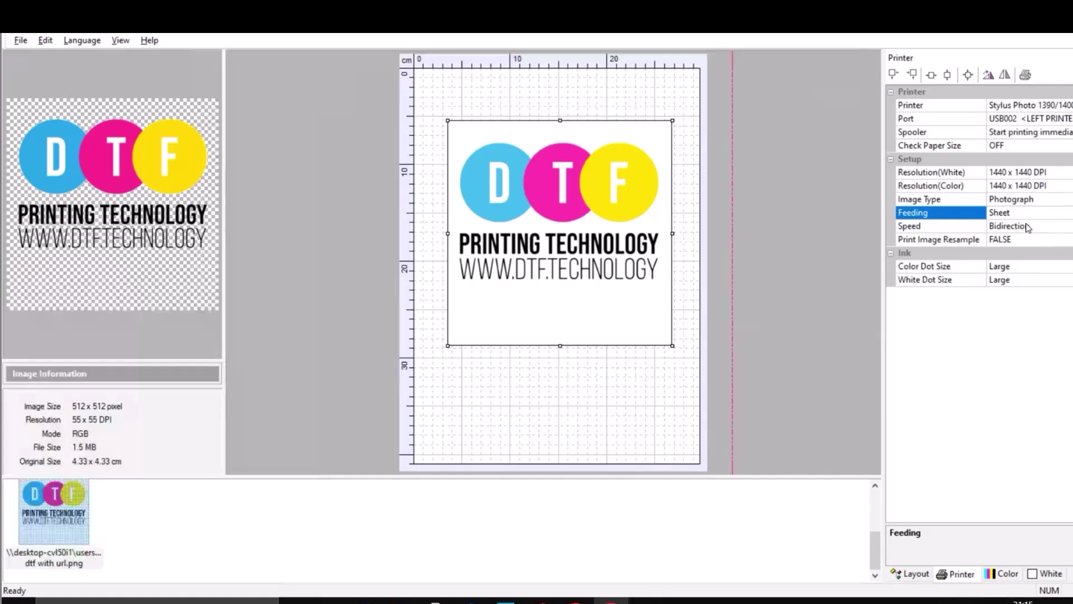
# Choose Bidirection as the print speed.
pyautogui.click(1065, 226)
pyautogui.click(1065, 227)
pyautogui.click(1029, 252)
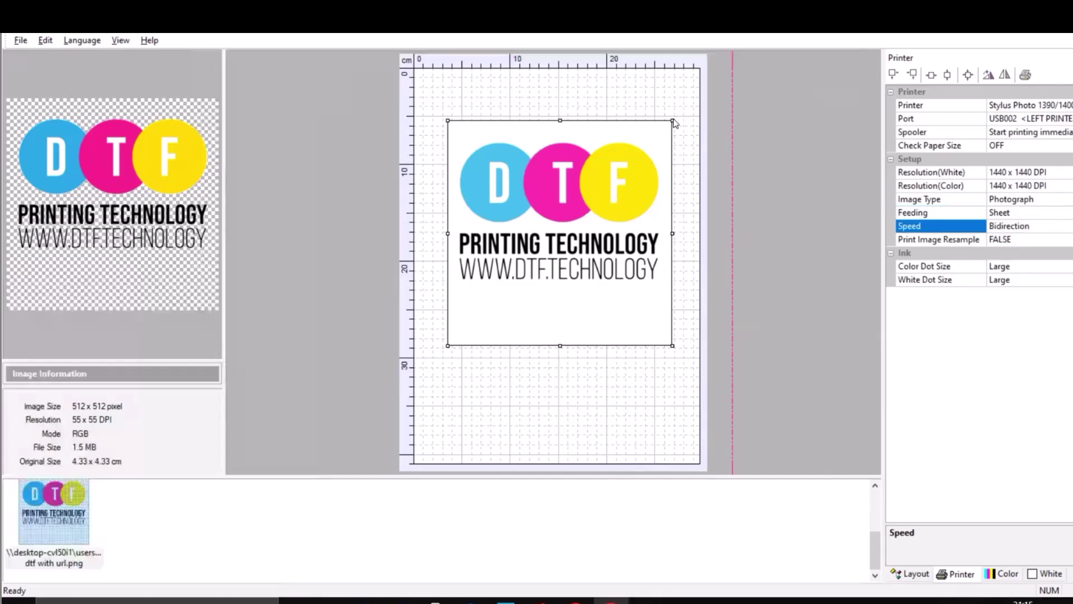
# Shrink the logo to about 10 cm, placing it across the paper's right edge, and set the print speed to Unidirection.
pyautogui.moveTo(673, 121); pyautogui.dragTo(544, 249)
pyautogui.moveTo(494, 292); pyautogui.dragTo(671, 261)
pyautogui.click(1029, 226)
pyautogui.click(1028, 239)
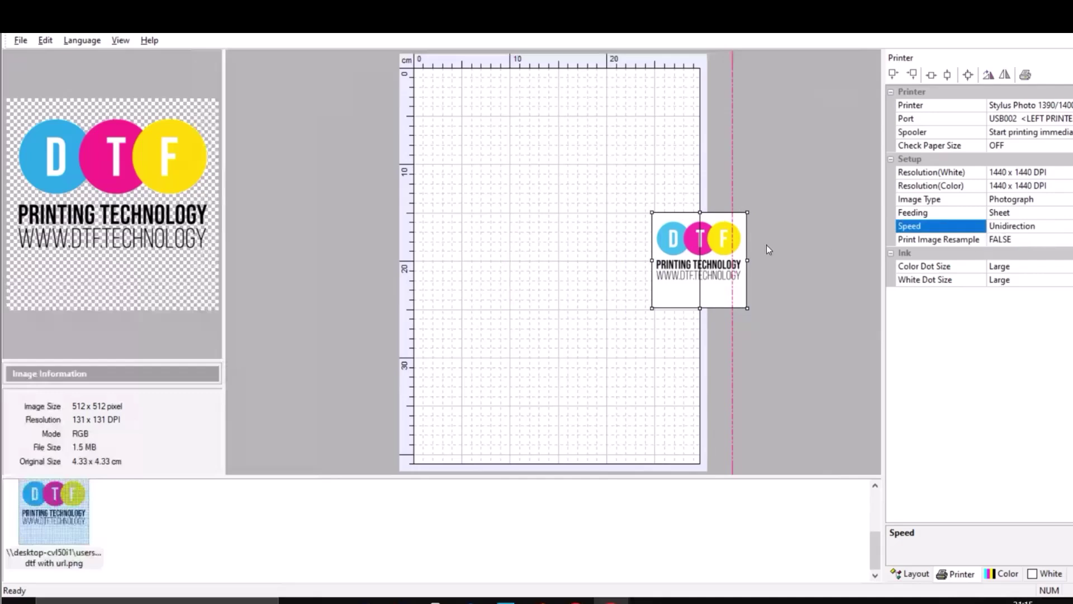
# Set the print speed to Bidirection and move the logo back onto the paper, enlarging it to about 12 cm.
pyautogui.moveTo(716, 252); pyautogui.dragTo(523, 258)
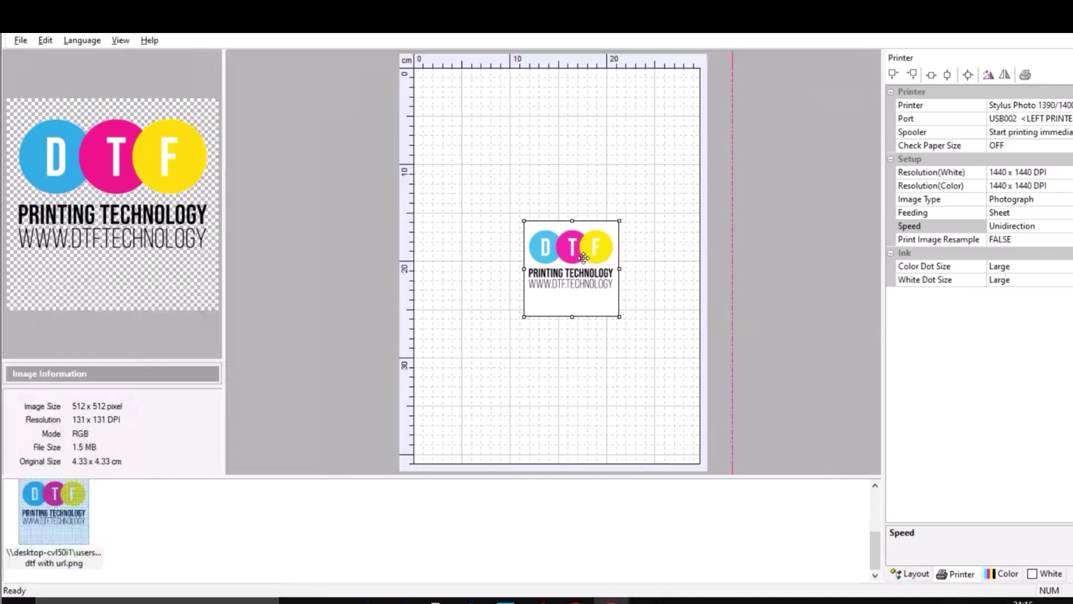
pyautogui.click(1033, 227)
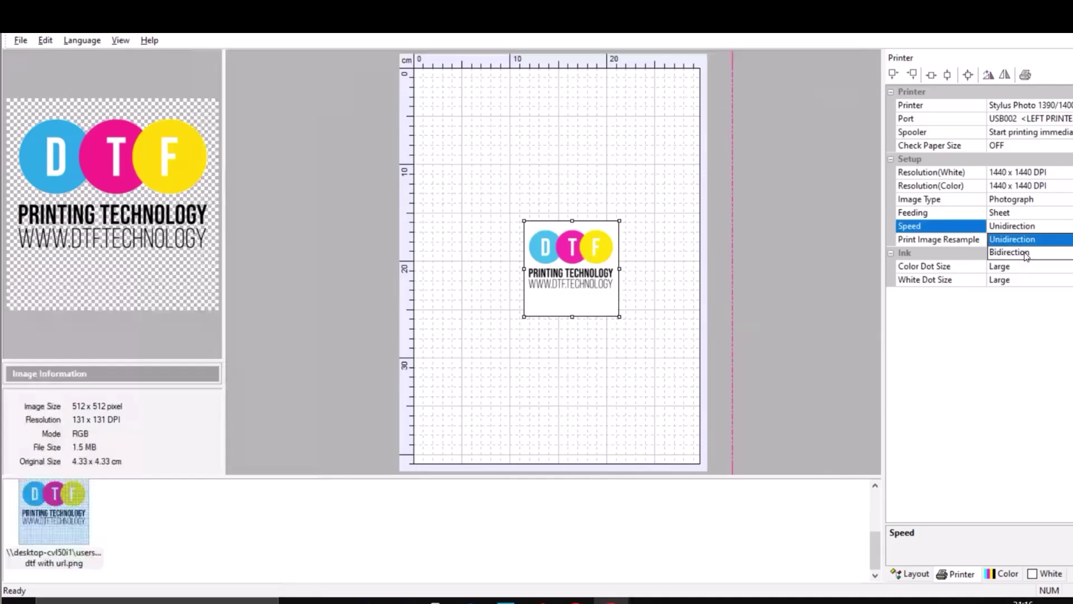
pyautogui.click(1026, 253)
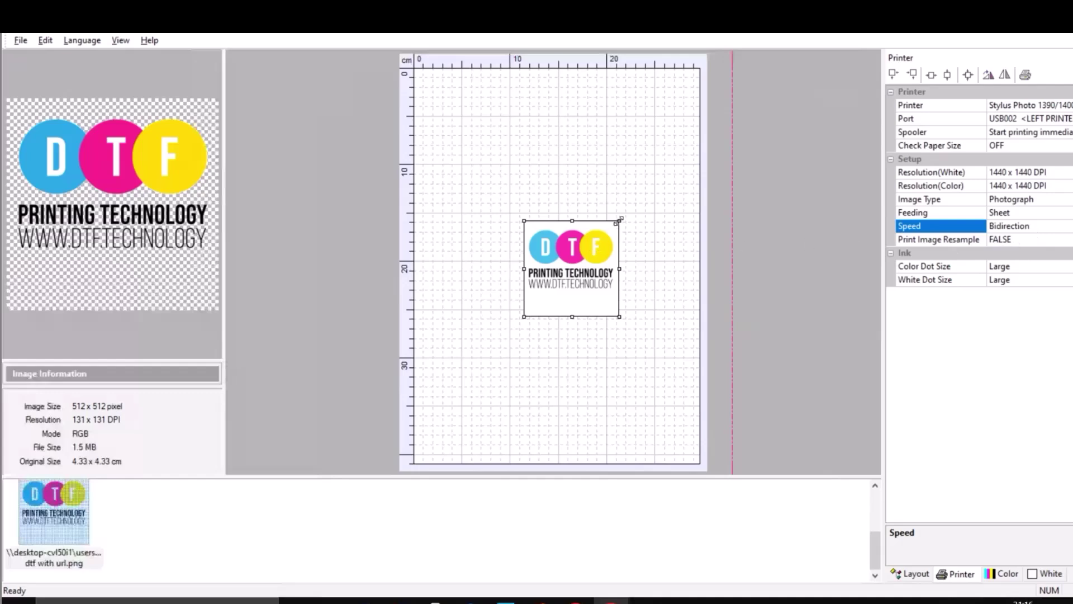
pyautogui.moveTo(619, 220); pyautogui.dragTo(643, 194)
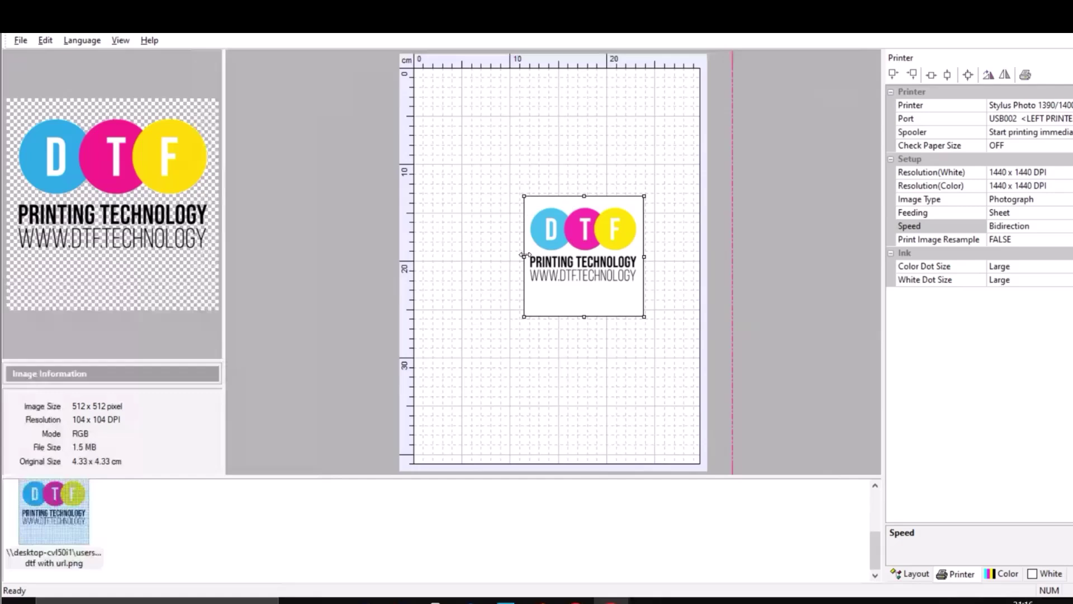
pyautogui.moveTo(605, 248); pyautogui.dragTo(568, 256)
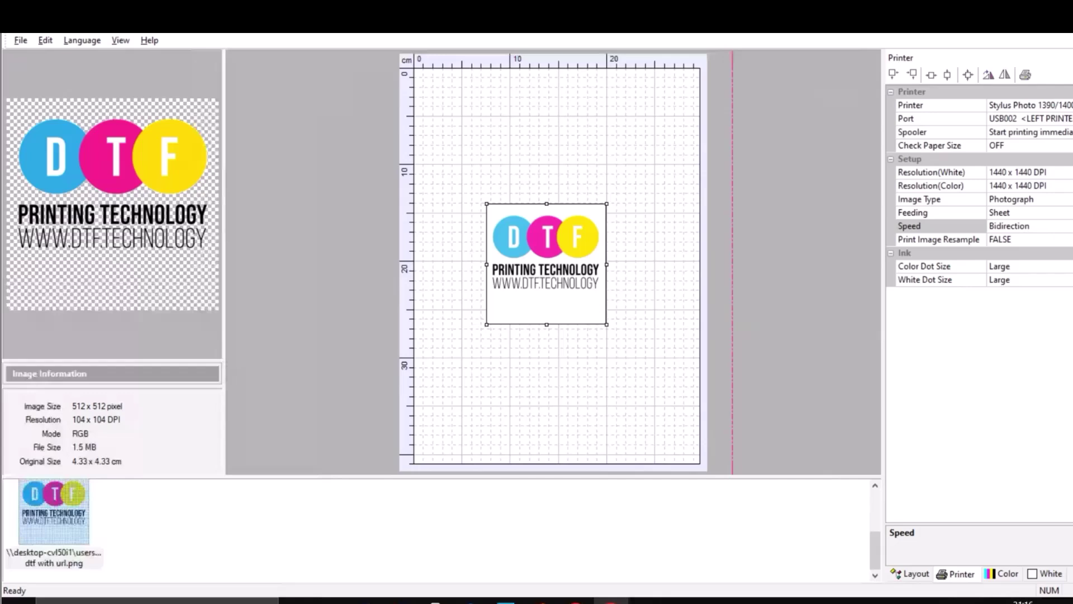
# Set the print speed to Unidirection and enlarge the logo to about 27 cm, spanning most of the paper's width.
pyautogui.click(1028, 226)
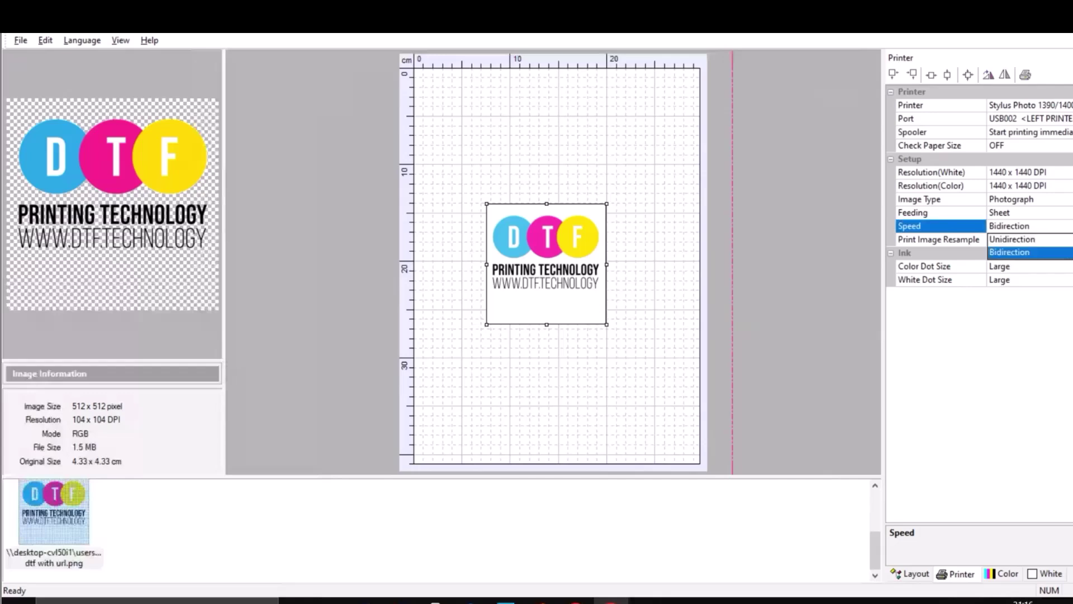
pyautogui.click(1031, 241)
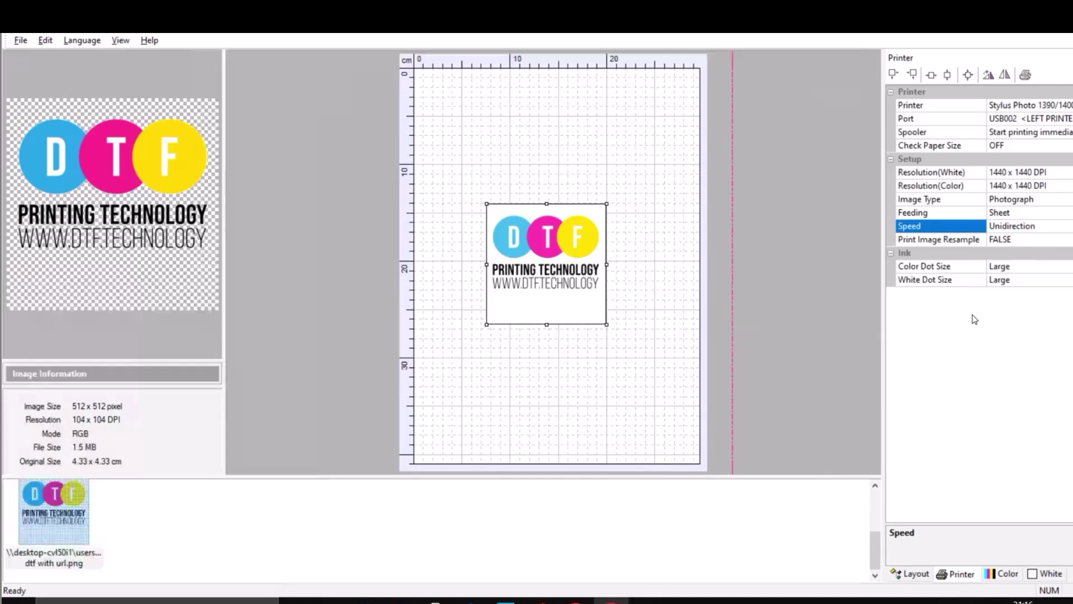
pyautogui.moveTo(544, 226); pyautogui.dragTo(690, 393)
# Choose Large as the color ink dot size.
pyautogui.click(1016, 267)
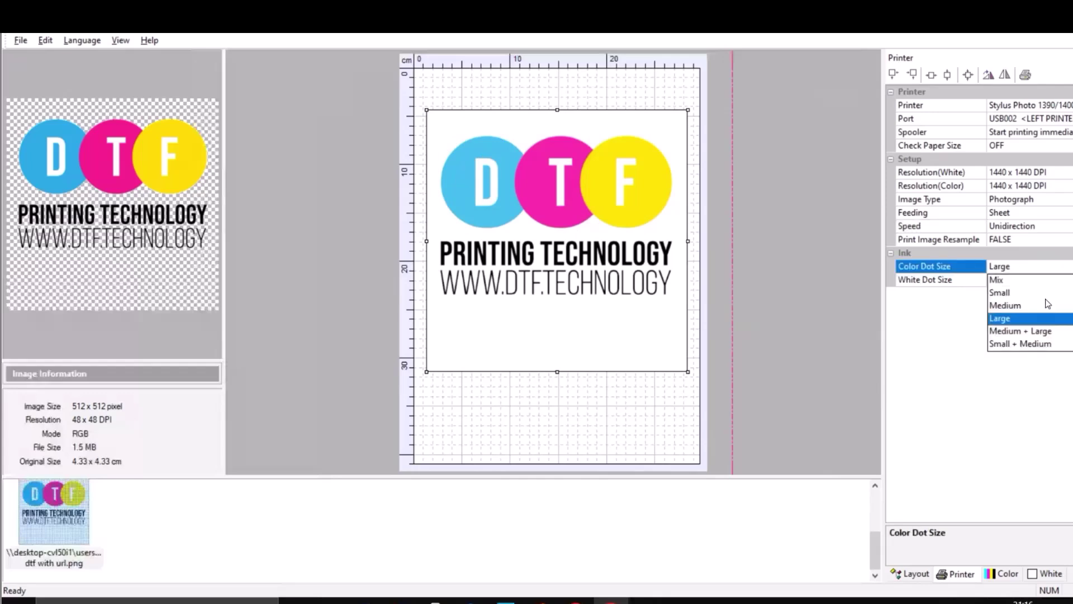
pyautogui.click(1008, 320)
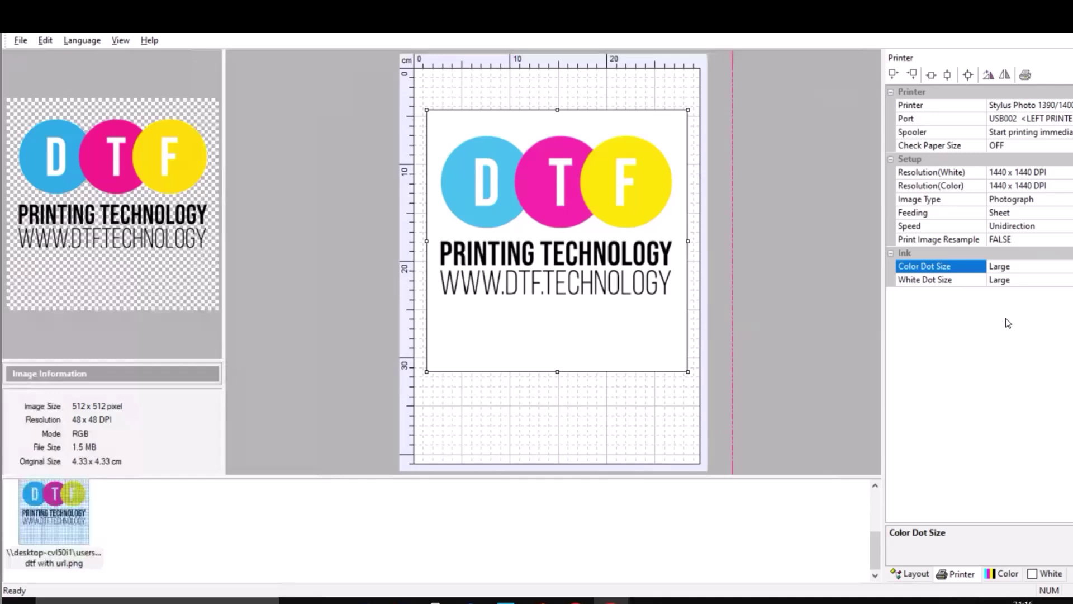
pyautogui.hotkey('alt', 'Down')
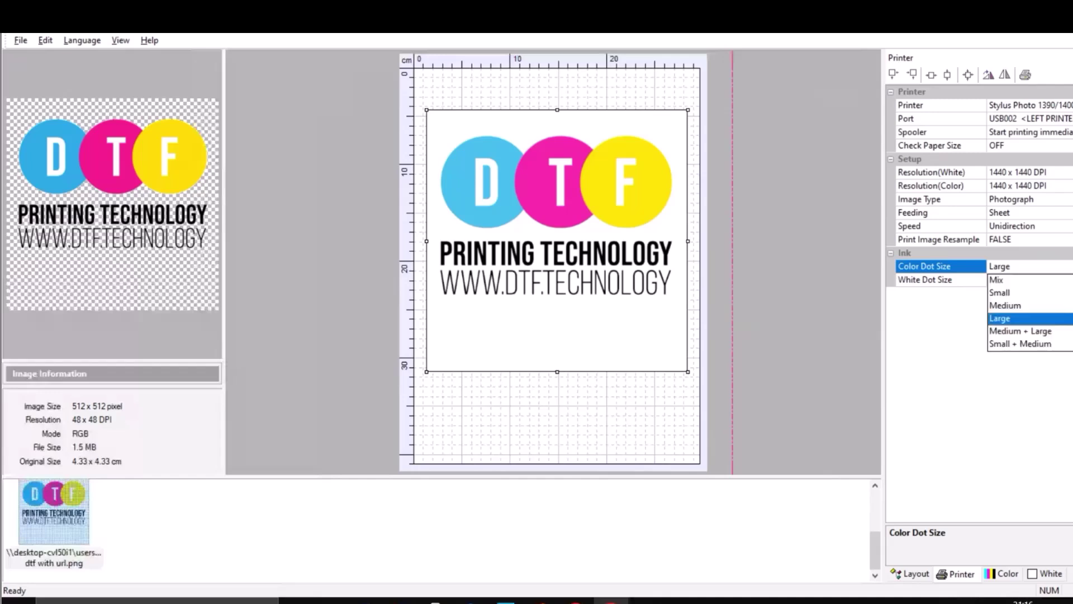
pyautogui.click(1019, 319)
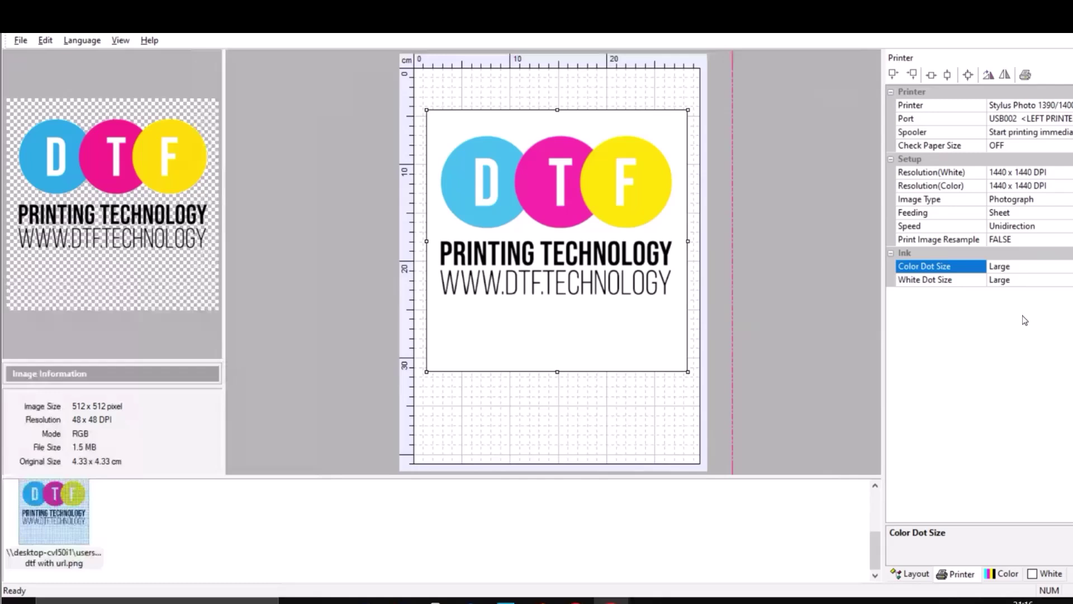
# Set both the color and white ink dot sizes to Small.
pyautogui.click(1031, 267)
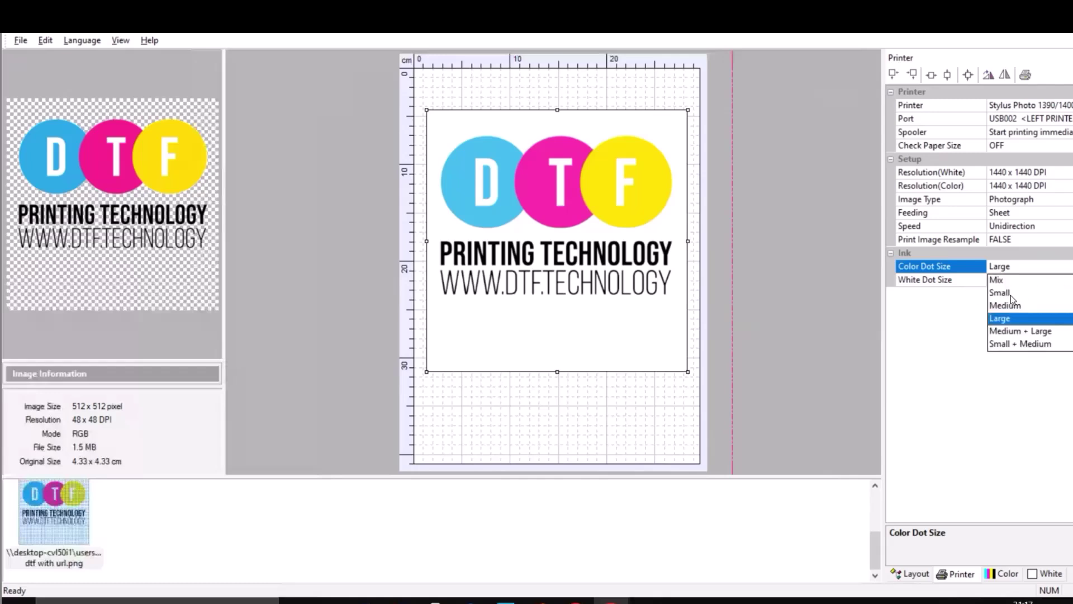
pyautogui.click(1011, 294)
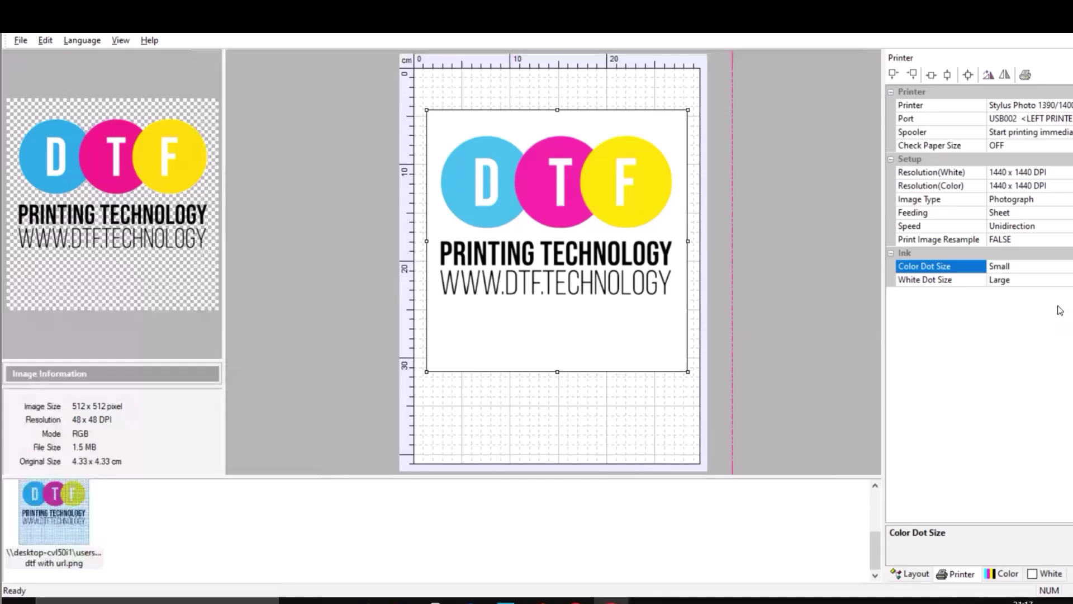
pyautogui.press('Down')
pyautogui.click(1069, 280)
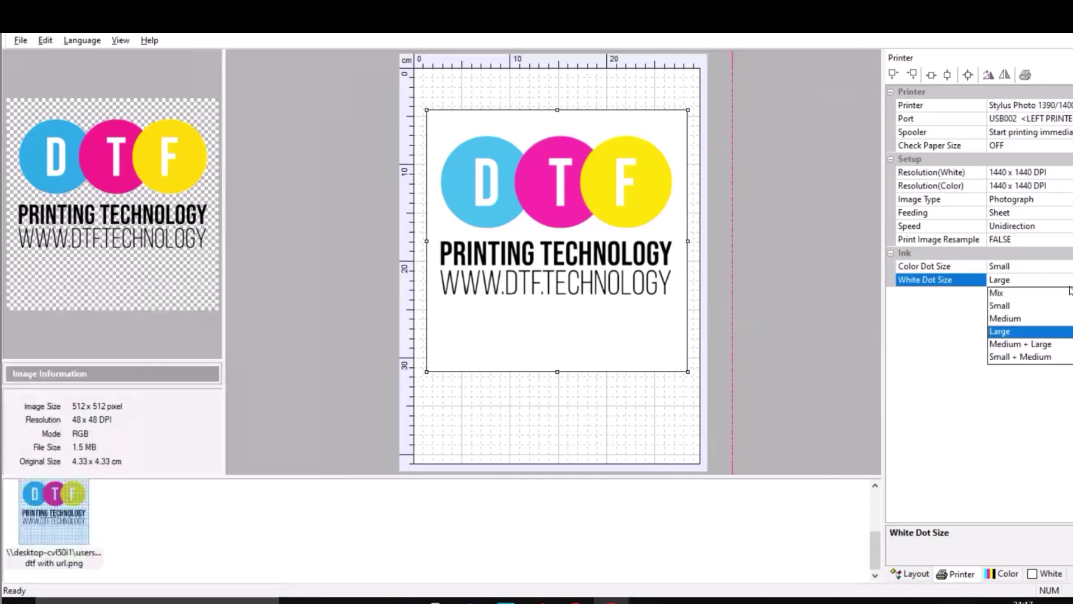
pyautogui.click(1014, 306)
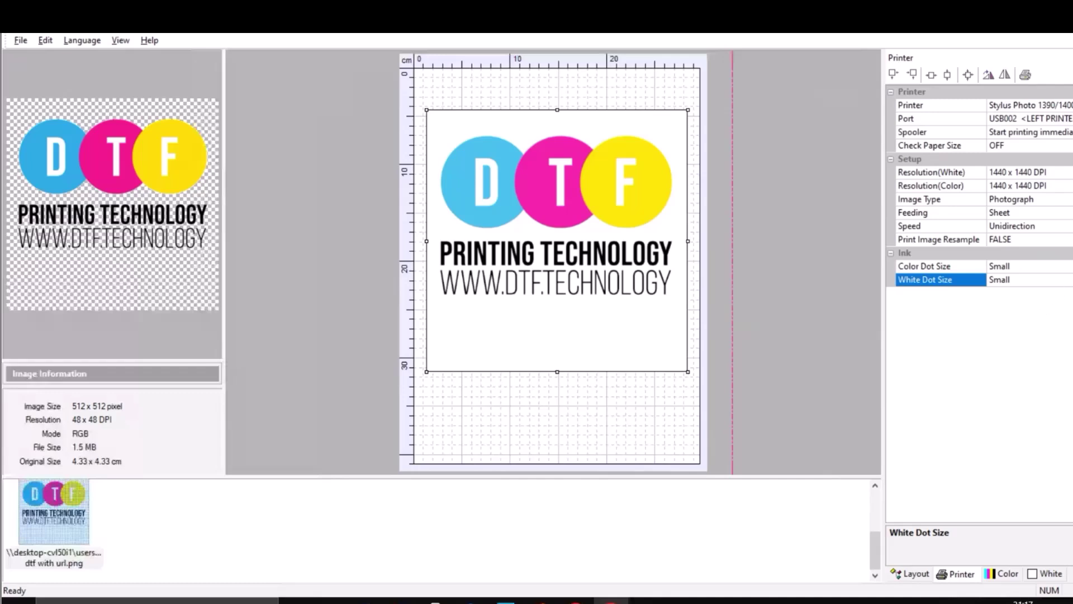
pyautogui.click(1071, 279)
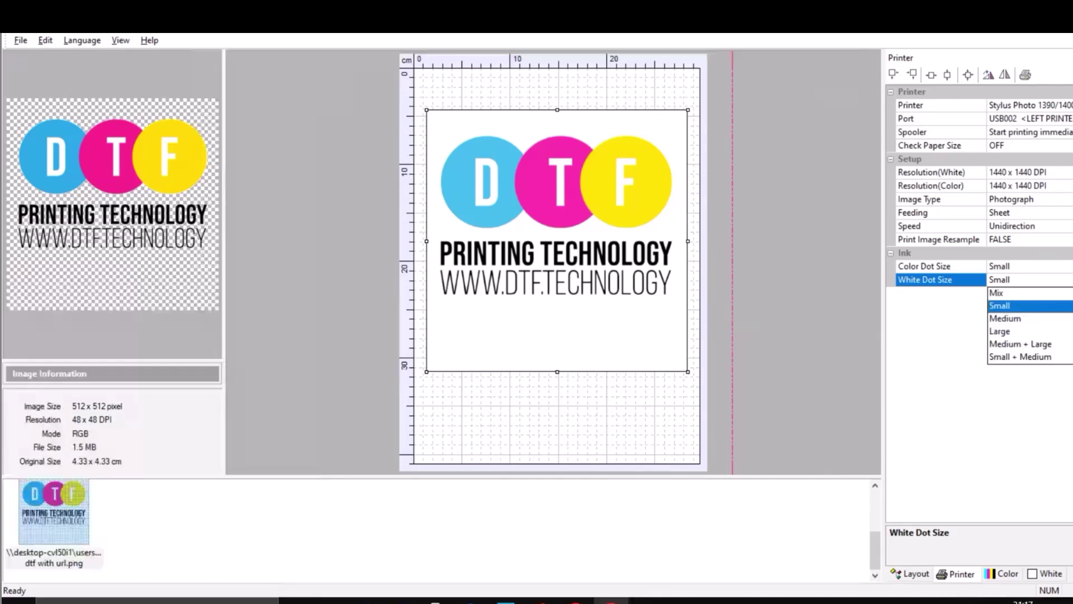
pyautogui.click(1002, 306)
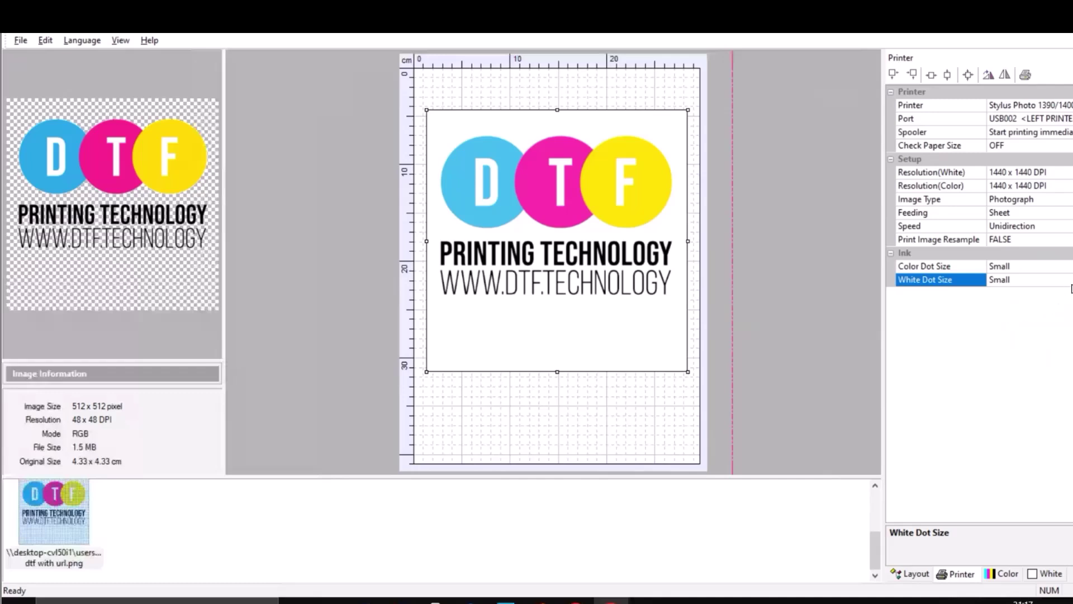
# Set both the white and color ink dot sizes to Mix.
pyautogui.click(1071, 280)
pyautogui.click(1006, 292)
pyautogui.click(1043, 266)
pyautogui.click(1043, 268)
pyautogui.click(1012, 280)
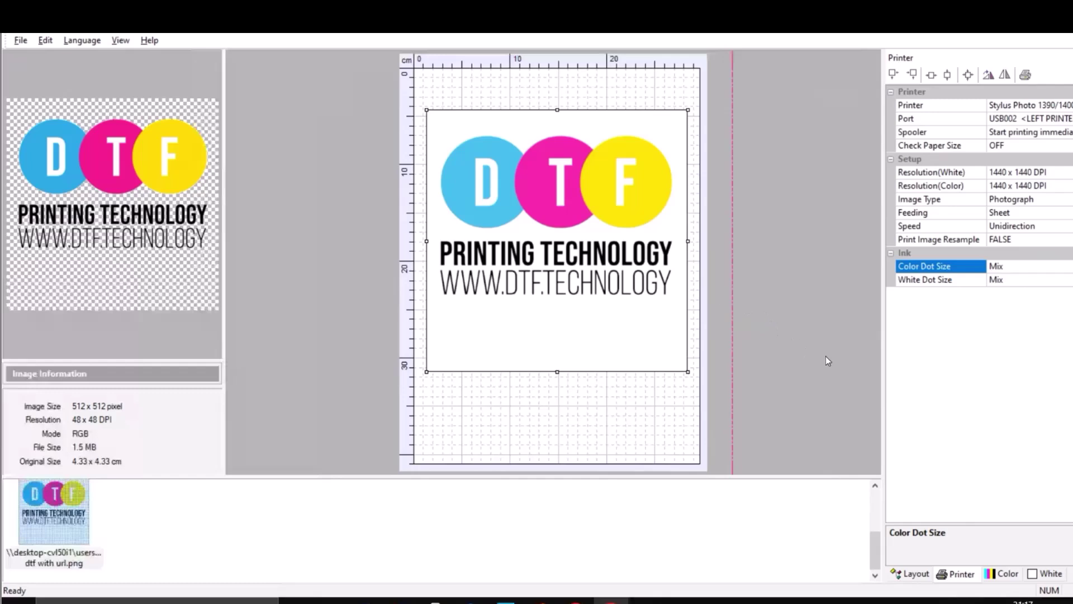
# Set both the color and white ink dot sizes to Medium + Large.
pyautogui.click(1029, 266)
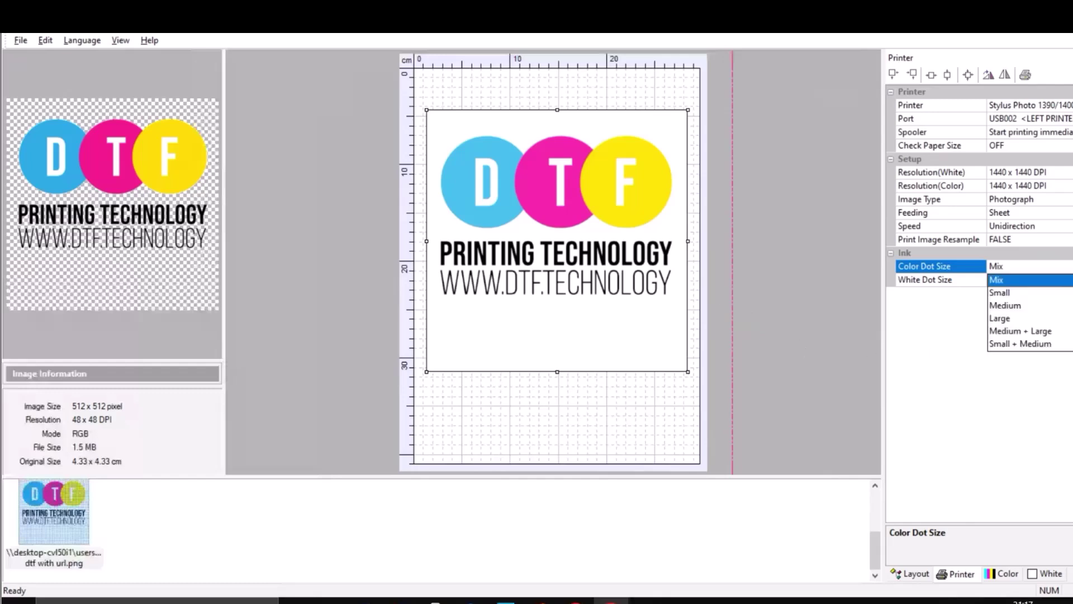
pyautogui.click(1043, 333)
pyautogui.click(1029, 280)
pyautogui.click(1028, 280)
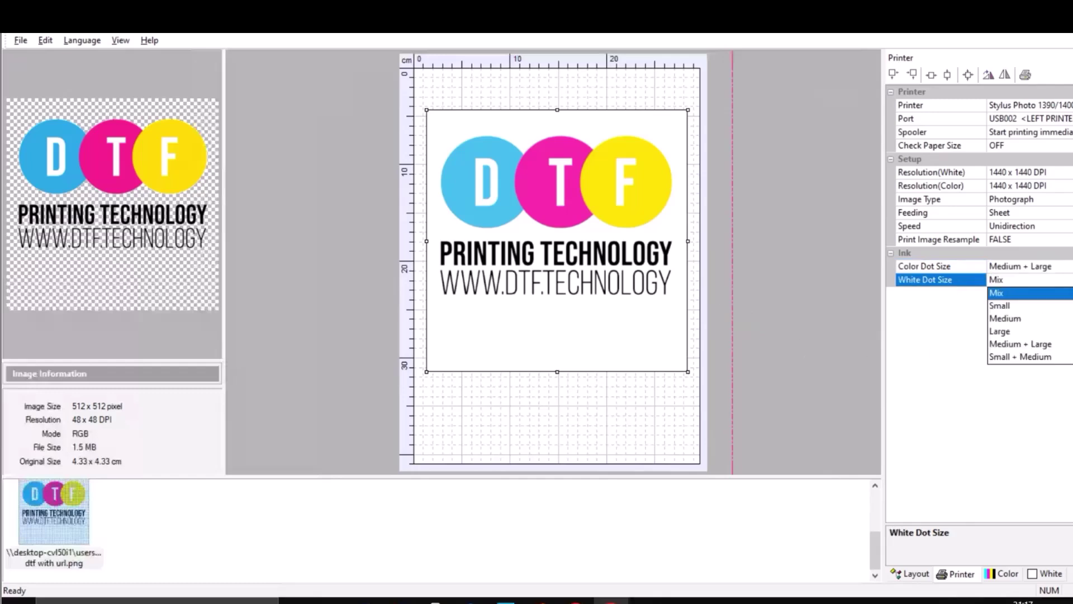
pyautogui.click(1018, 342)
# Set both the white and color ink dot sizes to Large.
pyautogui.click(1028, 280)
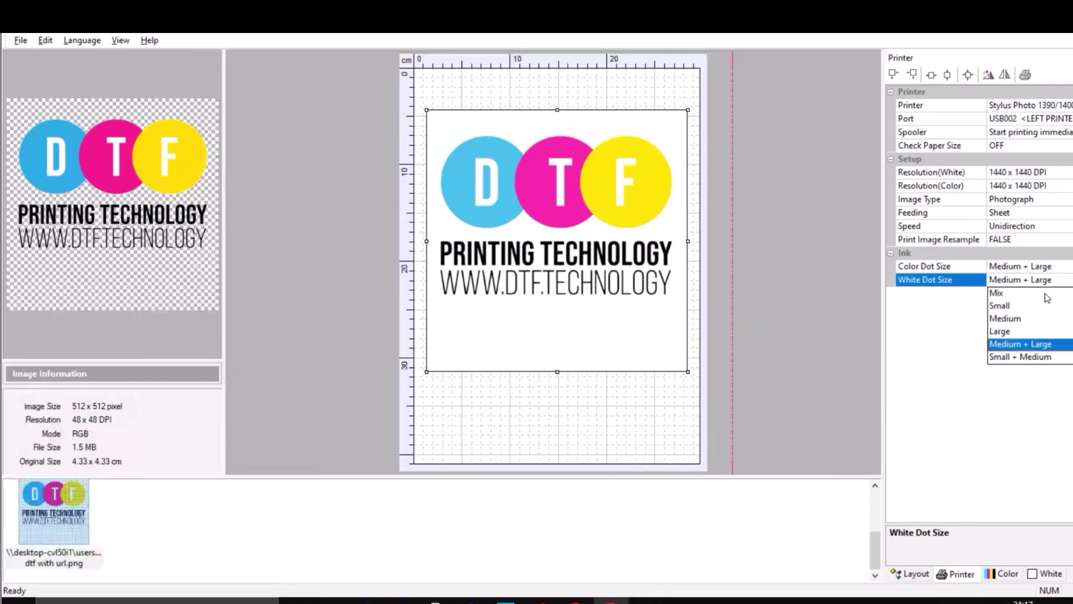
pyautogui.click(1008, 331)
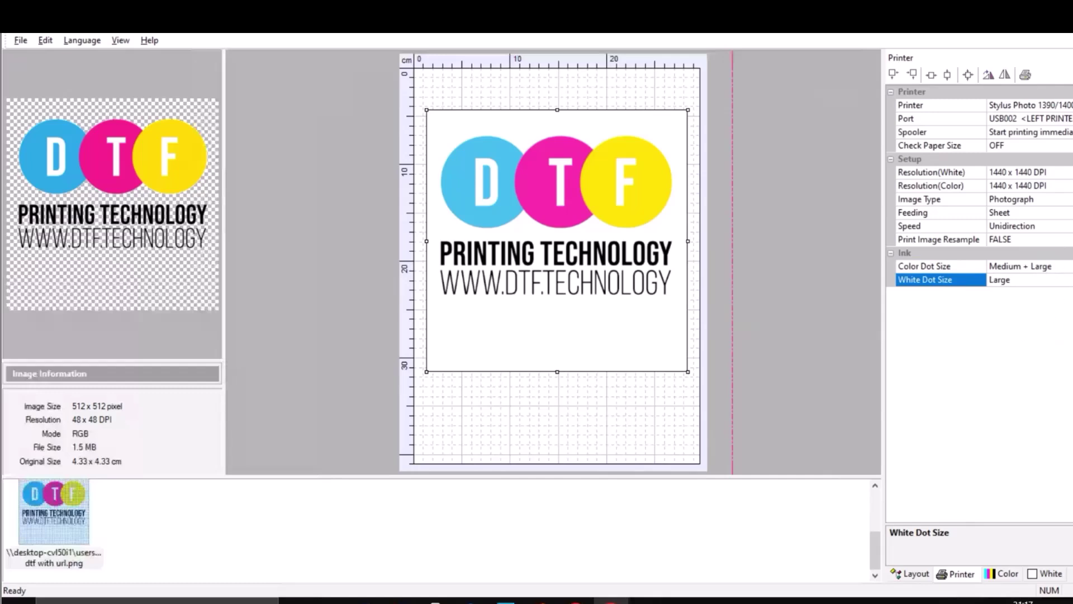
pyautogui.press('Up')
pyautogui.click(1025, 266)
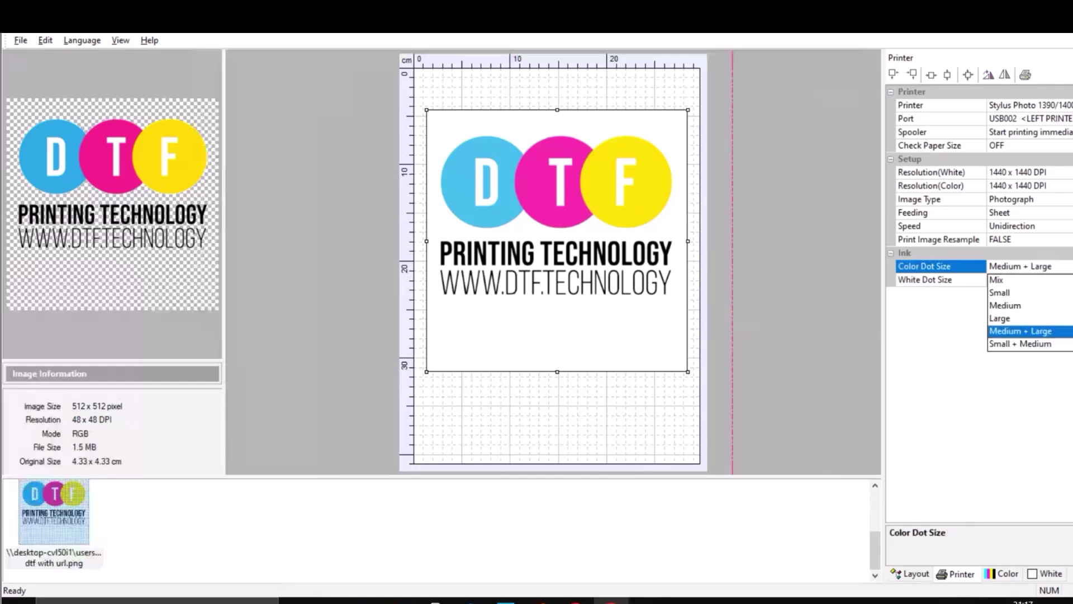
pyautogui.click(1004, 320)
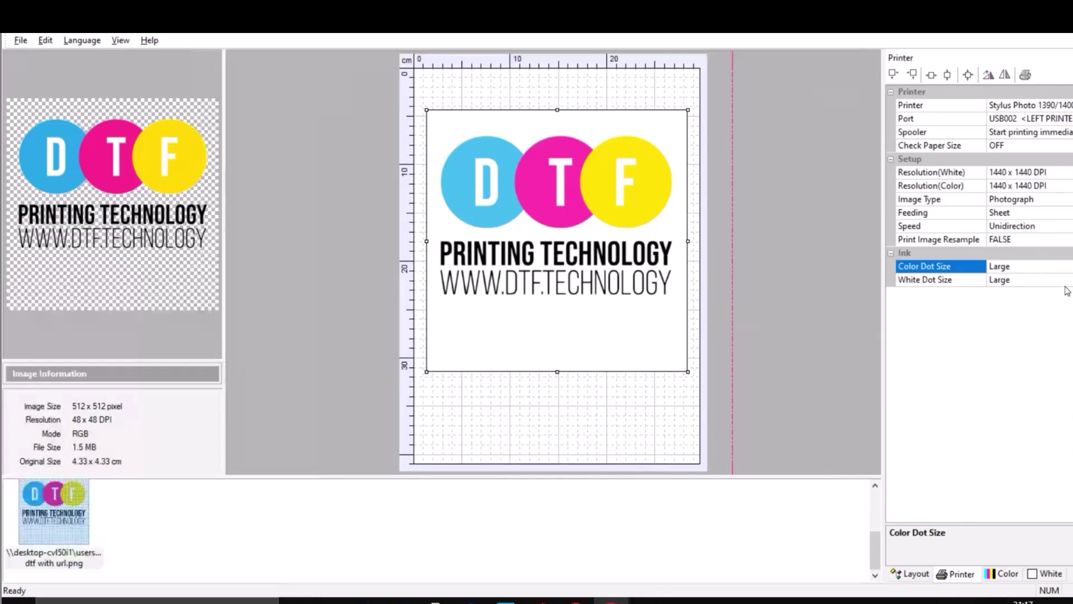
# Choose YKWWMC as the ink channel in the color management settings.
pyautogui.click(1004, 574)
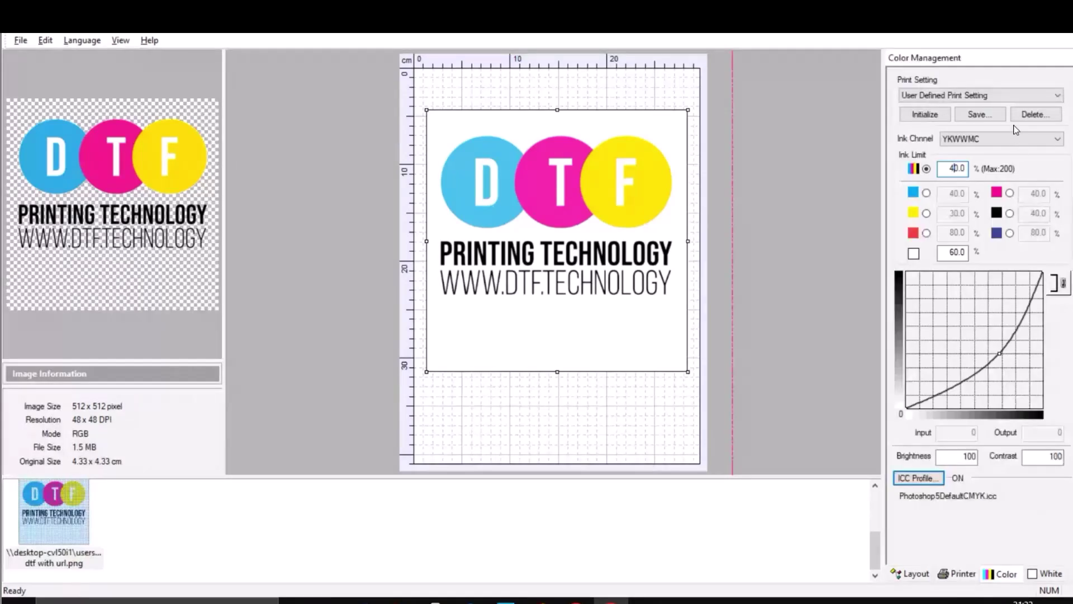
pyautogui.click(1056, 141)
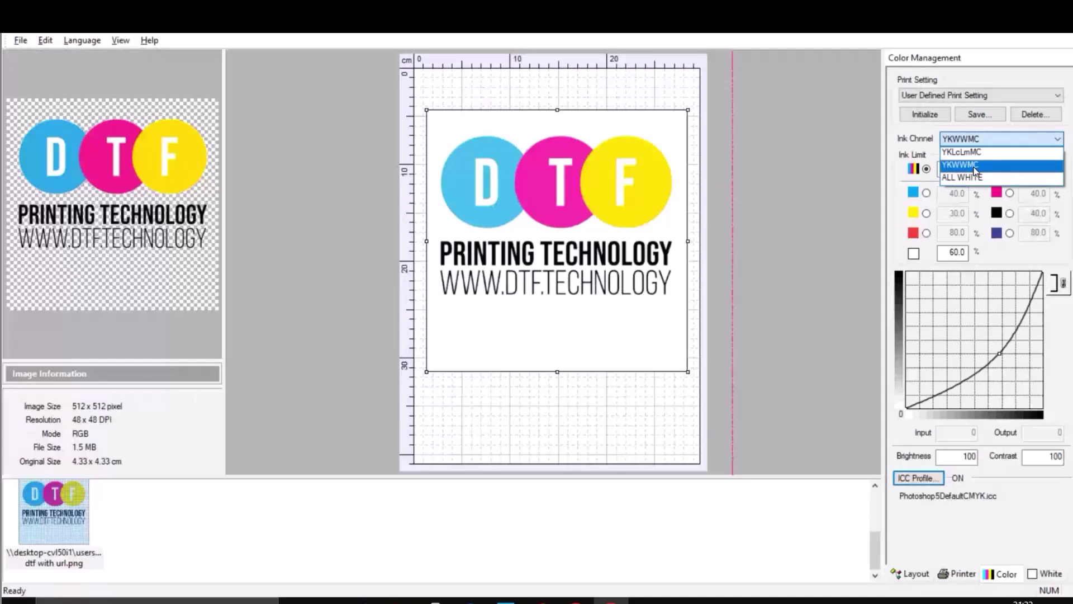
pyautogui.click(975, 169)
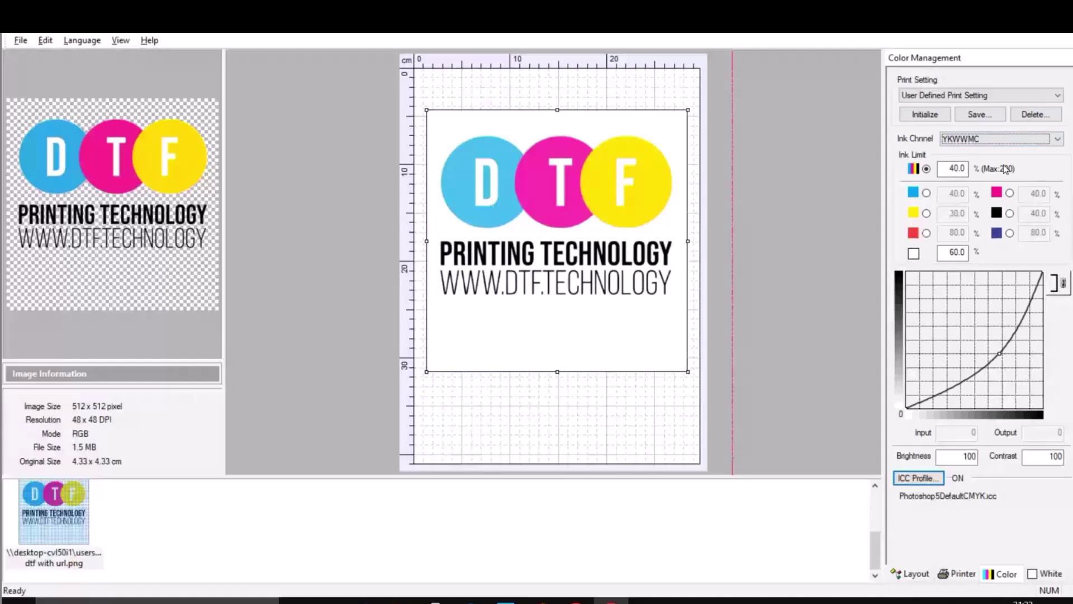
# Switch the ink limit from the combined value to individual color channels, leaving the cyan channel selected.
pyautogui.press('Tab')
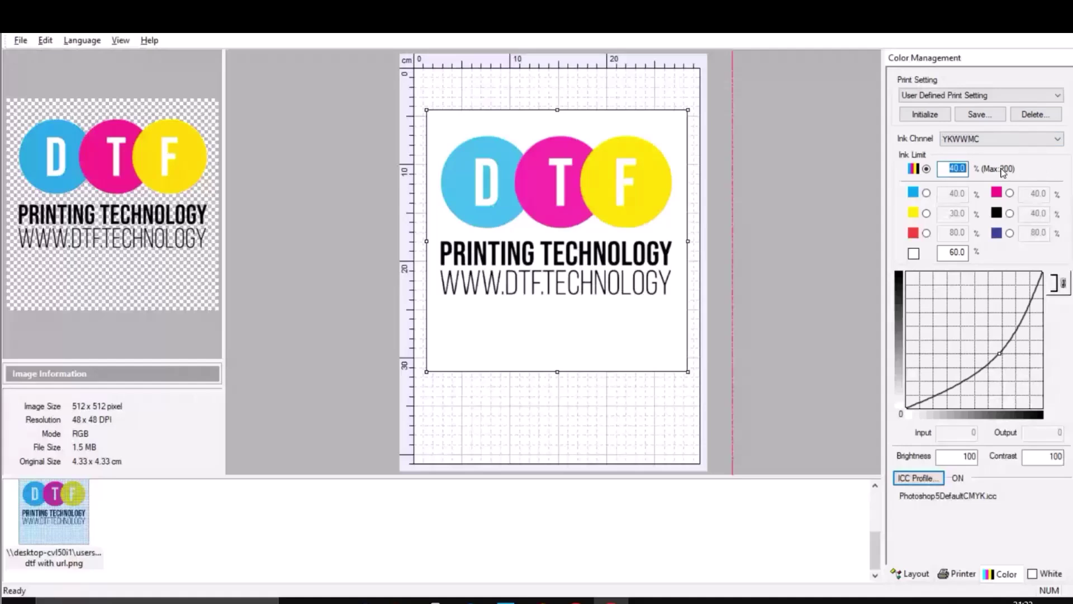
pyautogui.click(954, 168)
pyautogui.click(926, 193)
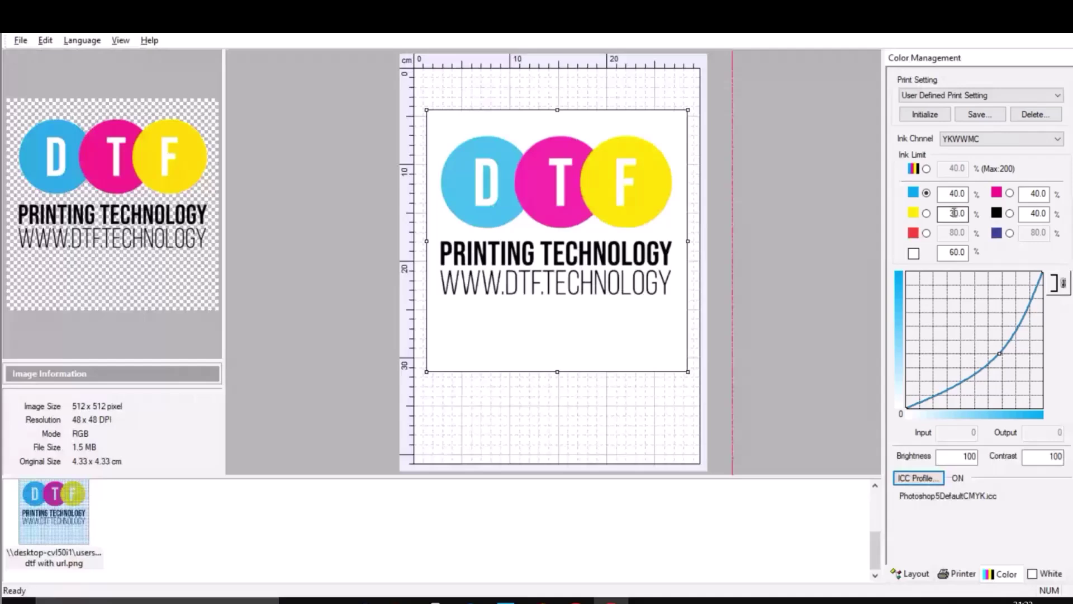
pyautogui.click(955, 213)
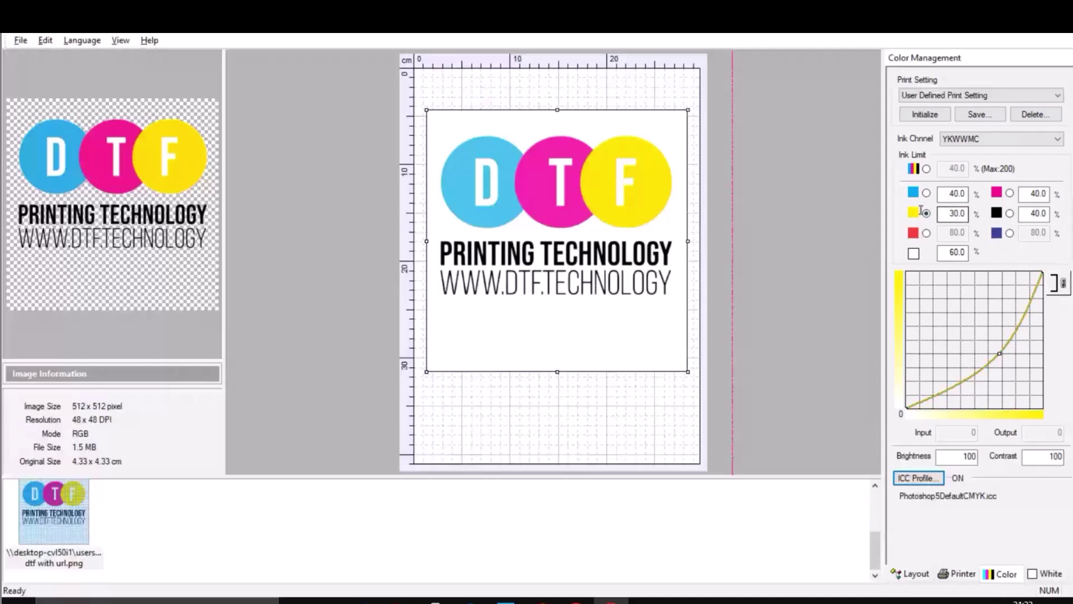
pyautogui.click(927, 192)
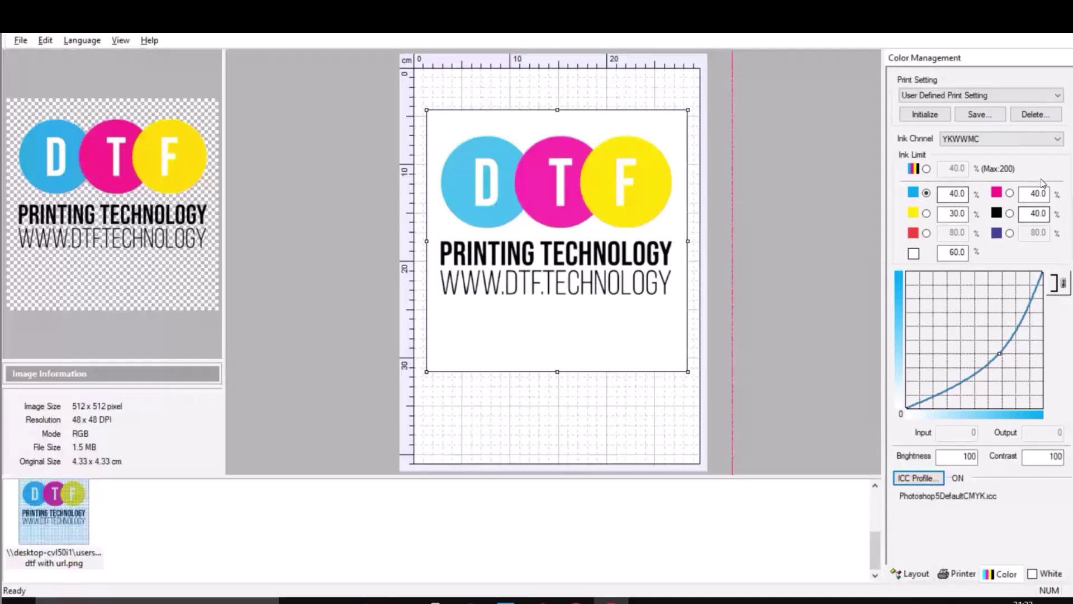
# Try white ink limits of 100, 10 and 120%, and return the white ink limit to 60%.
pyautogui.doubleClick(943, 256)
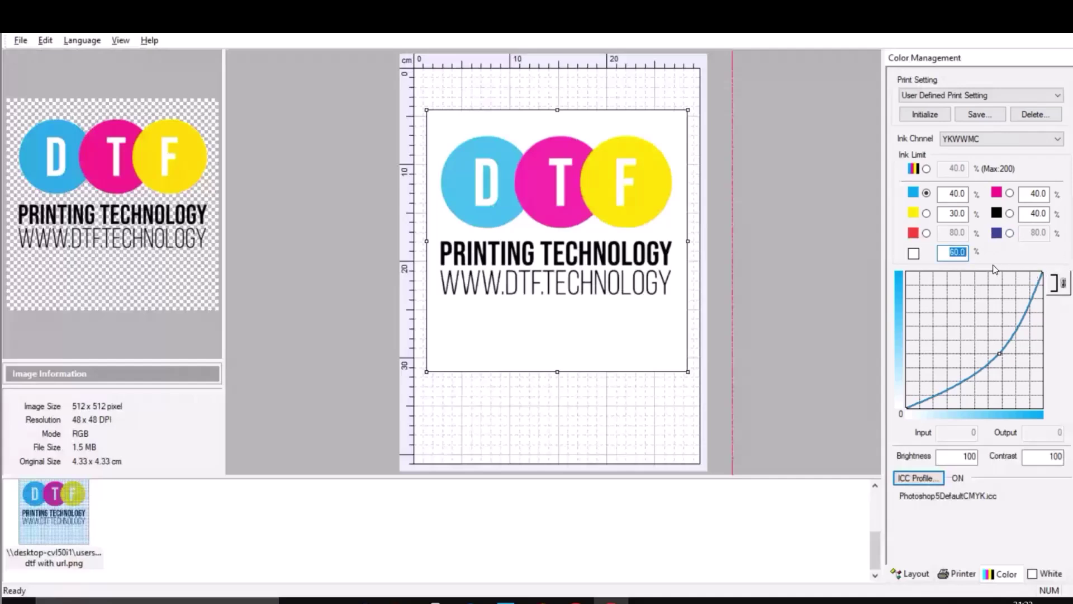
pyautogui.write('100')
pyautogui.press('BackSpace')
pyautogui.hotkey('shift', 'Home')
pyautogui.write('10')
pyautogui.hotkey('shift', 'Home')
pyautogui.write('60')
pyautogui.doubleClick(955, 252)
pyautogui.write('10')
pyautogui.doubleClick(956, 254)
pyautogui.write('120')
pyautogui.doubleClick(956, 252)
pyautogui.write('60')
# Set the output ICC profile to Photoshop5DefaultCMYK.icc with the Relative Colorimetric intent.
pyautogui.click(923, 478)
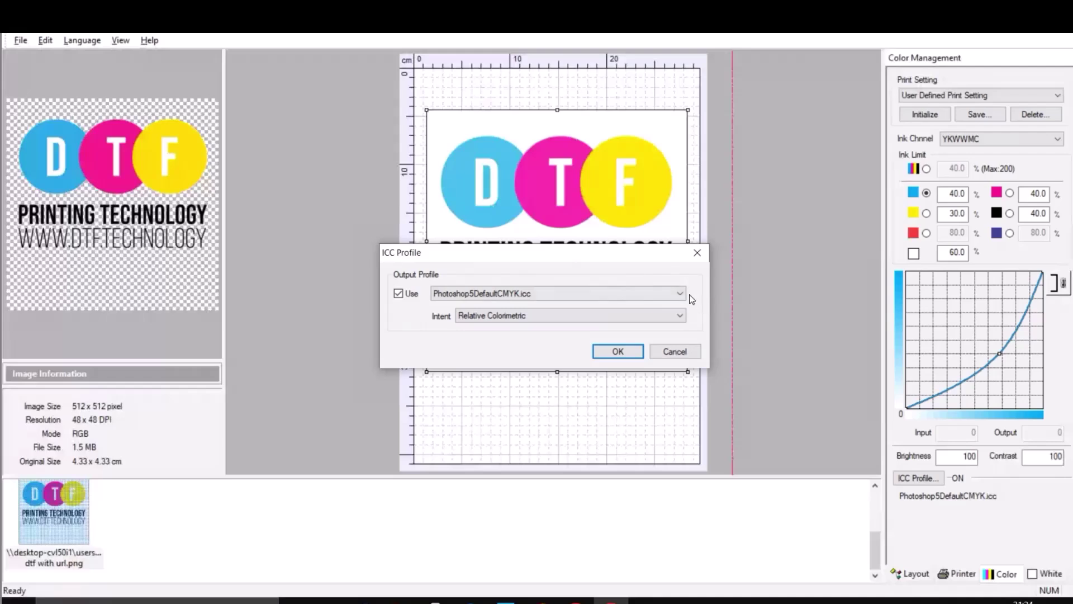
pyautogui.click(697, 254)
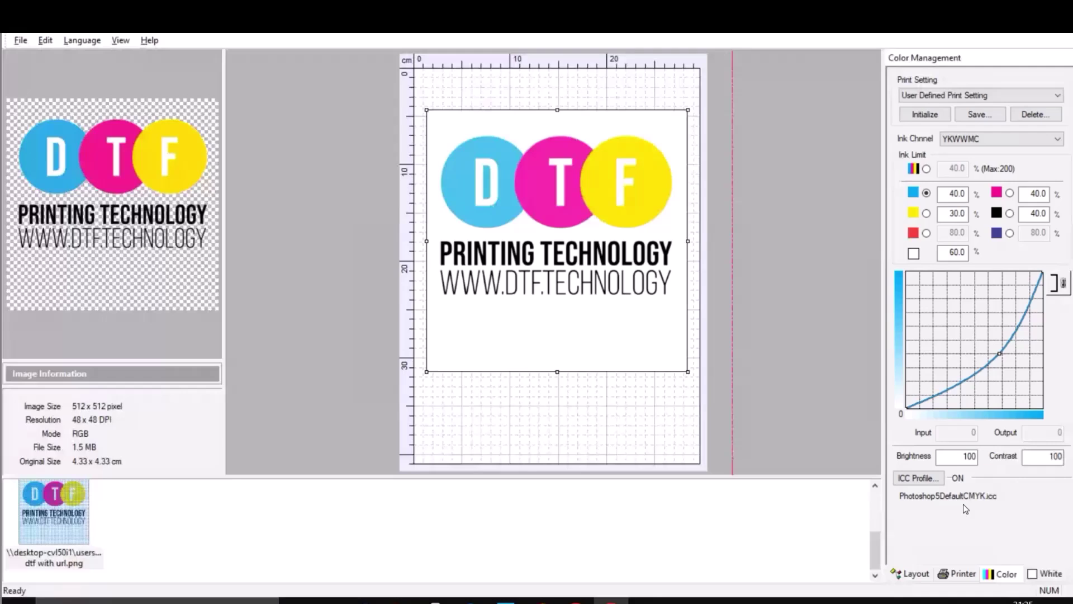
pyautogui.click(918, 478)
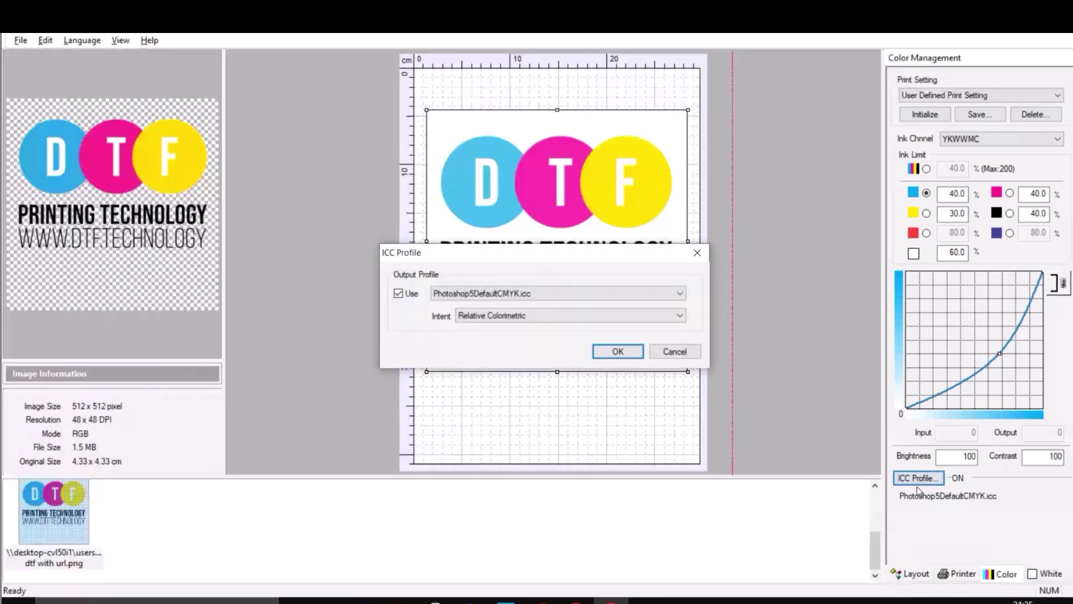
pyautogui.click(531, 312)
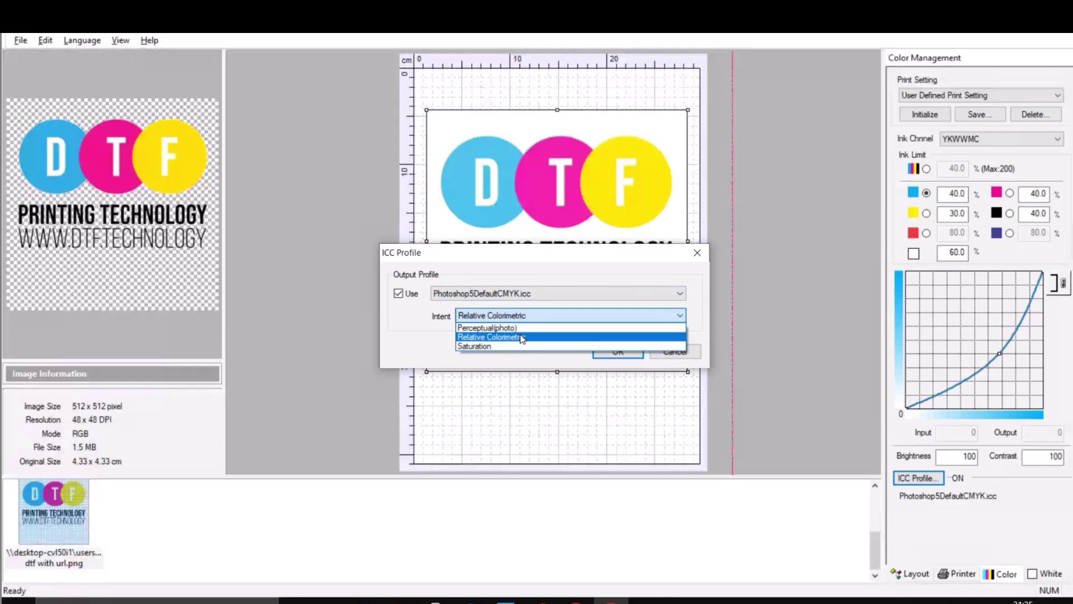
pyautogui.click(521, 338)
pyautogui.click(532, 295)
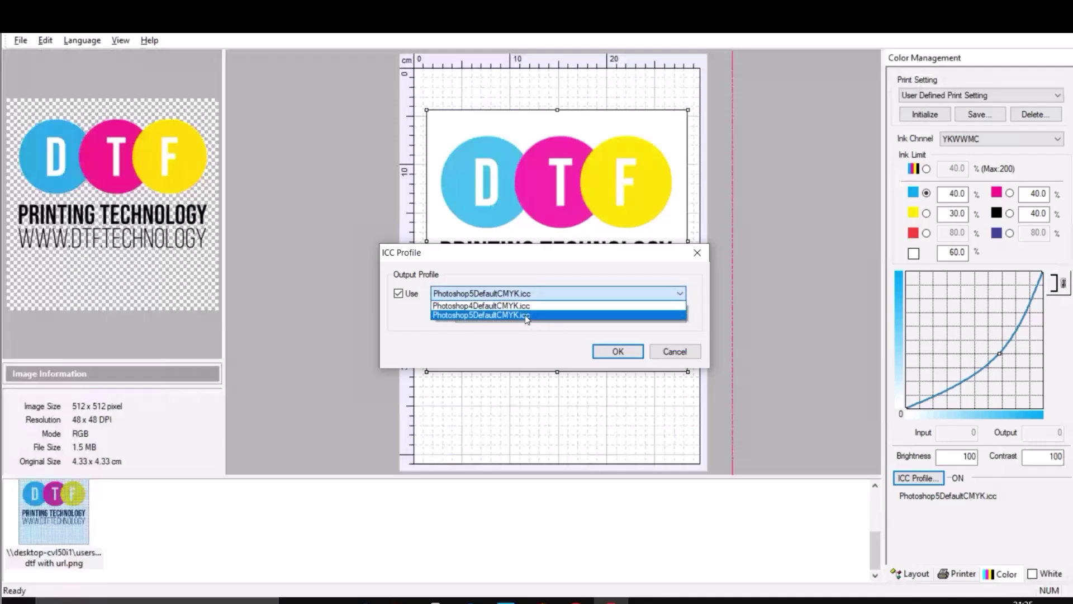
pyautogui.click(525, 315)
pyautogui.click(615, 351)
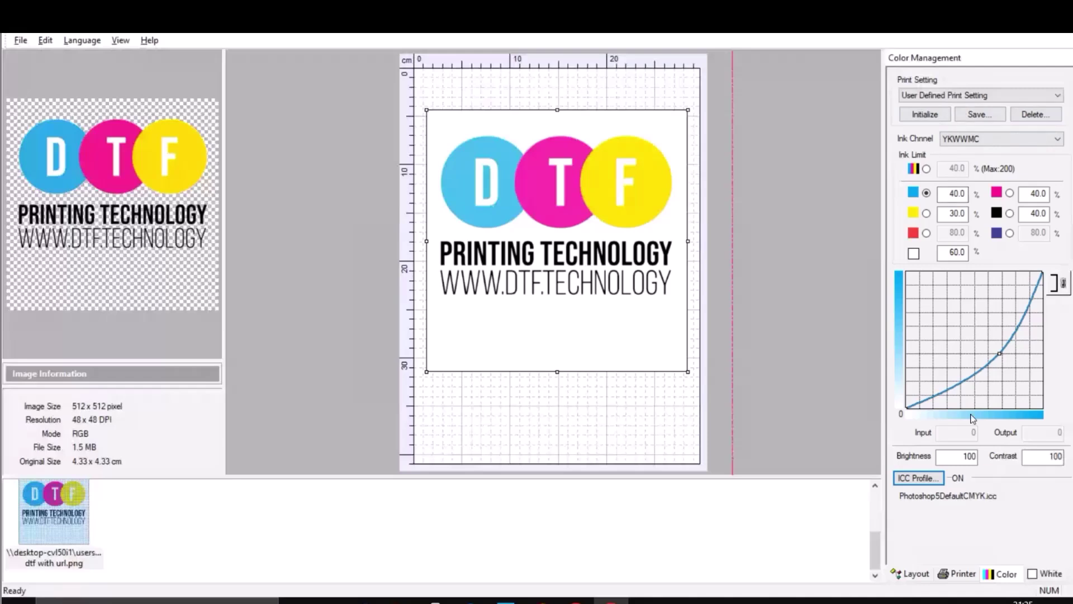
# Set the white layer generation to 100% White under any colored pixel in the white ink settings.
pyautogui.click(1045, 574)
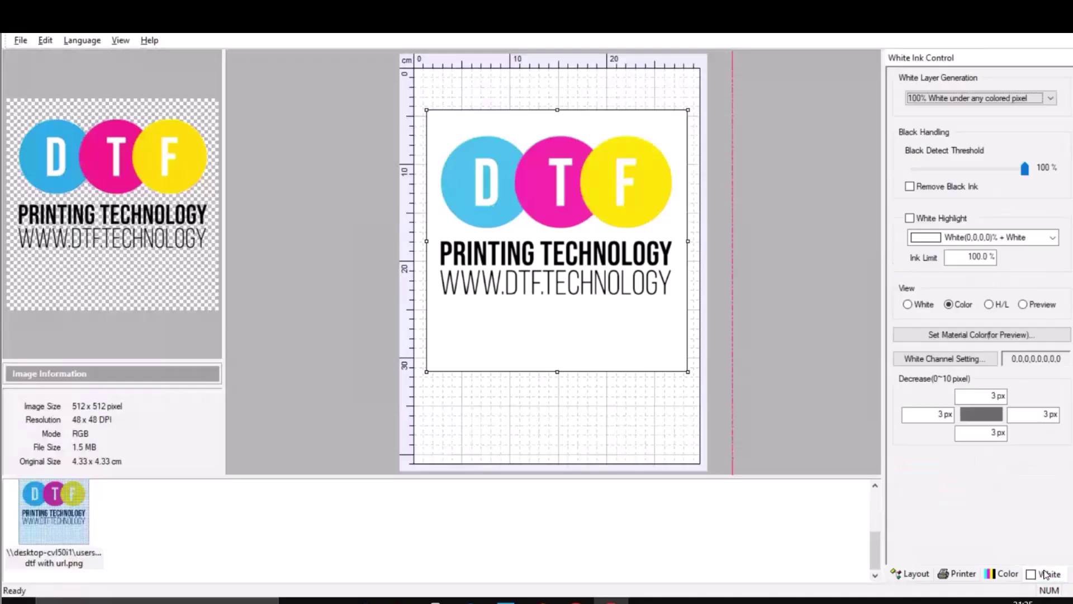
pyautogui.click(1050, 99)
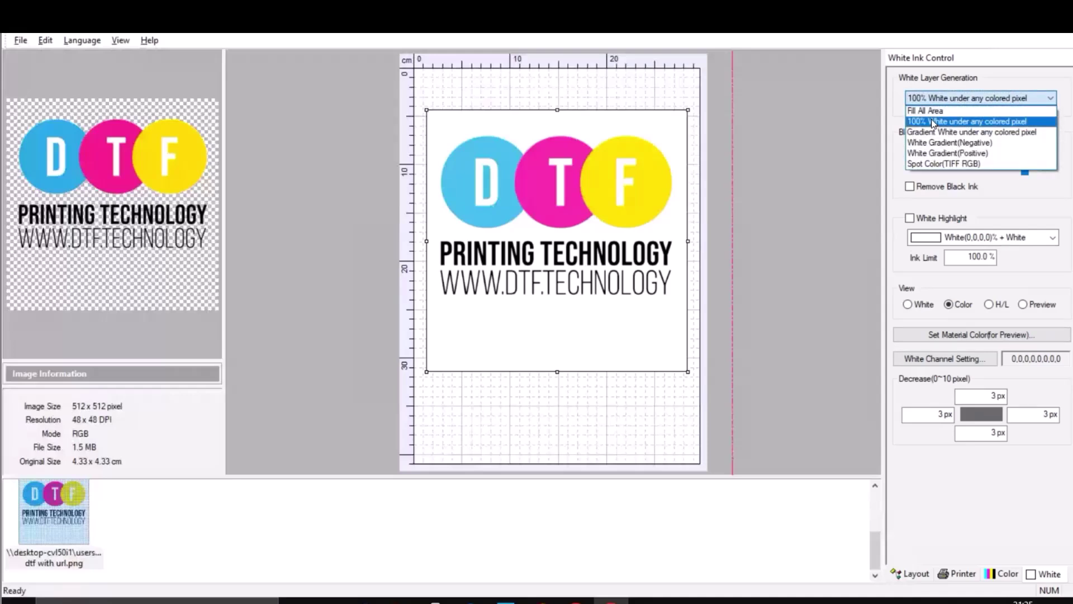
pyautogui.click(932, 123)
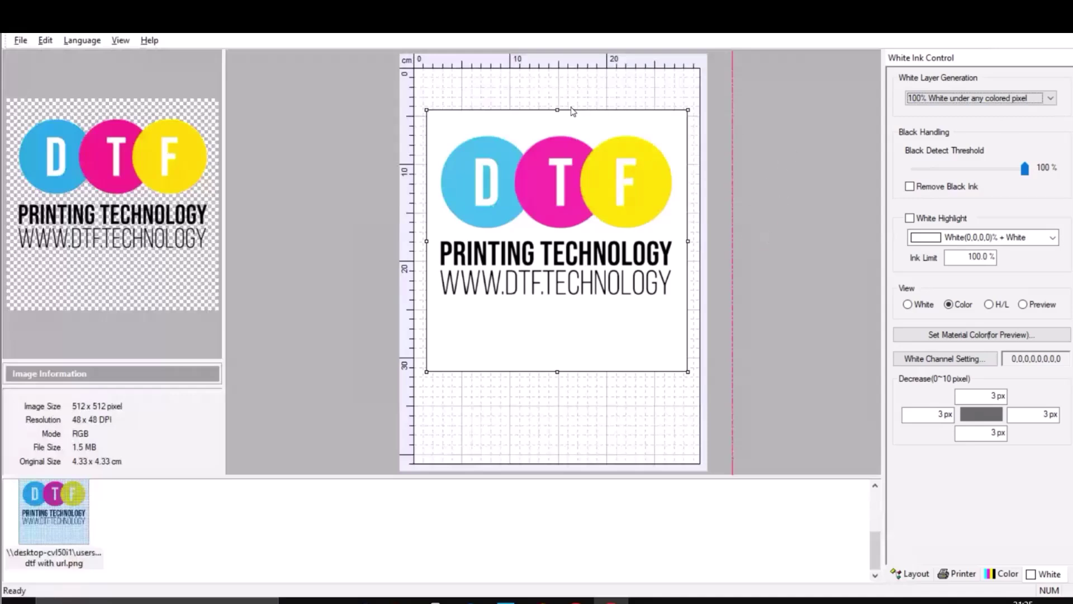
# Set the white layer generation to Gradient White under any colored pixel and switch the view to White.
pyautogui.click(1050, 98)
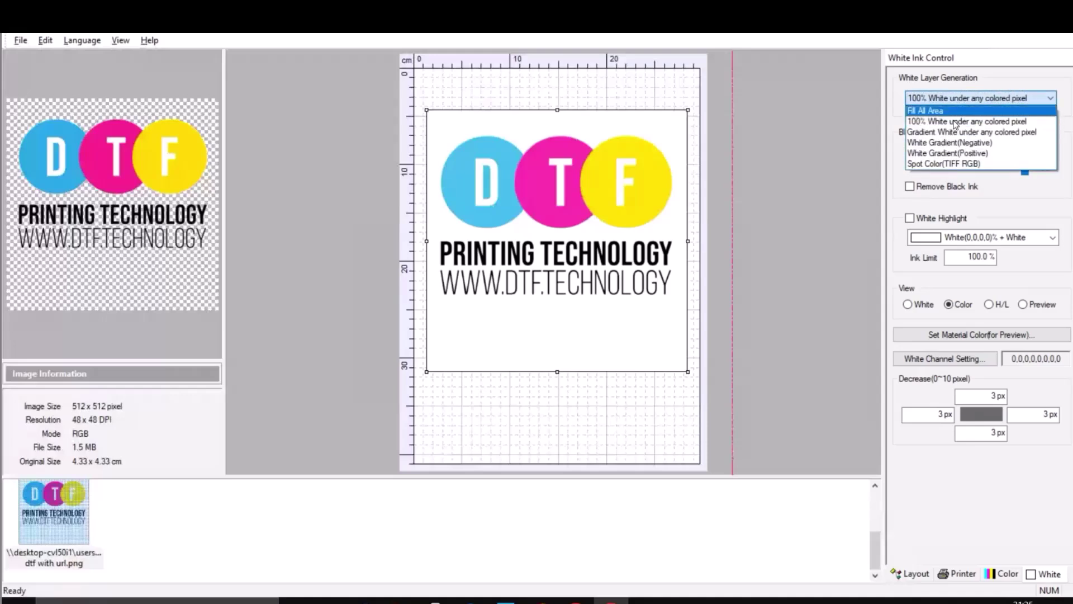
pyautogui.click(920, 134)
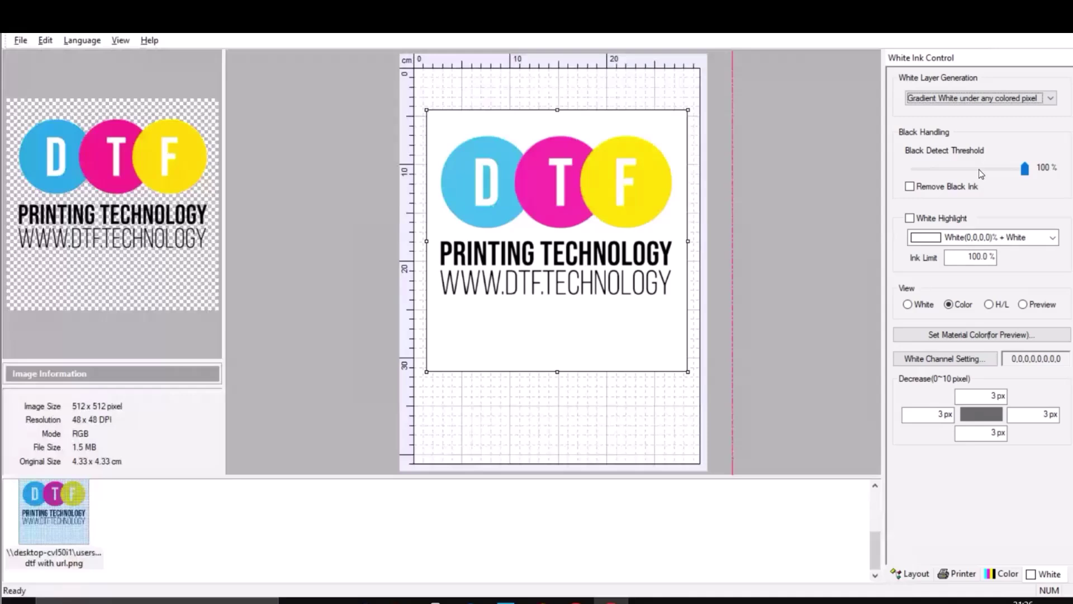
pyautogui.click(908, 304)
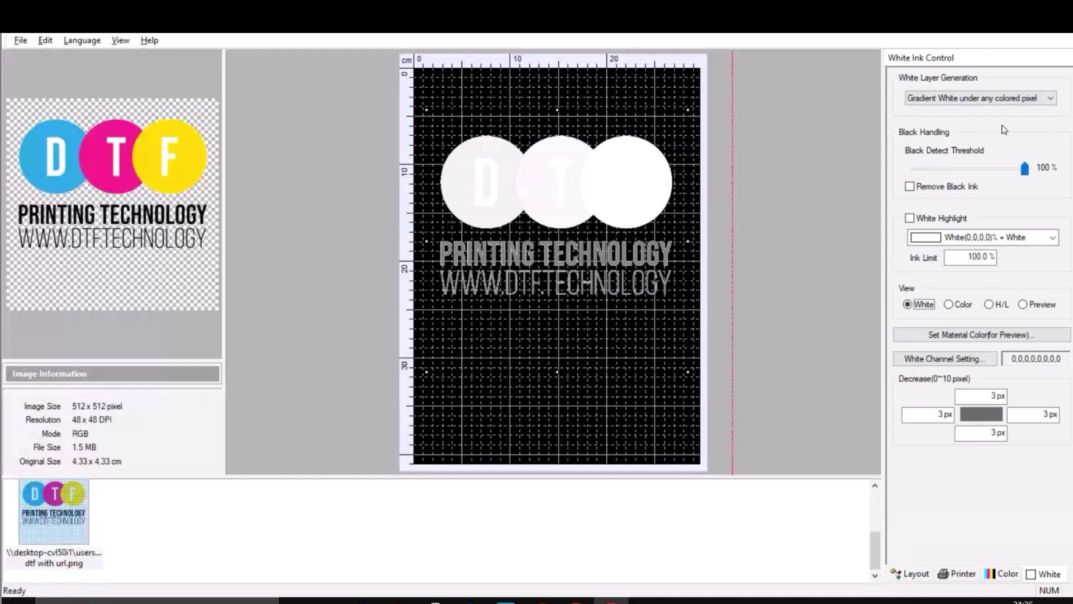
# Compare the 100% White and Gradient White layer options in the white view, finishing on 100% White under any colored pixel.
pyautogui.click(1033, 101)
pyautogui.click(934, 120)
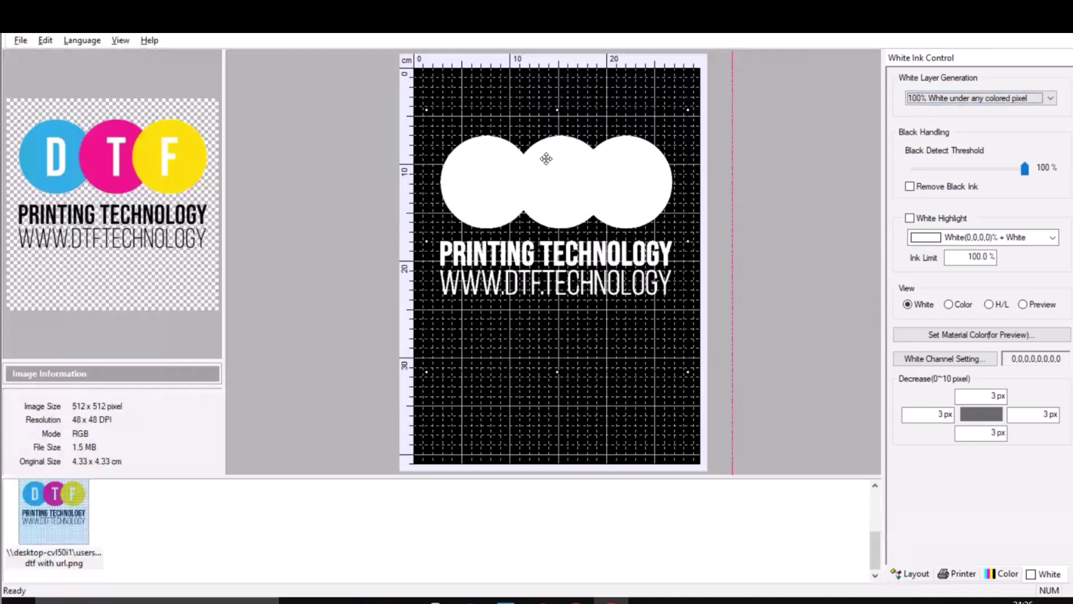
pyautogui.click(1052, 99)
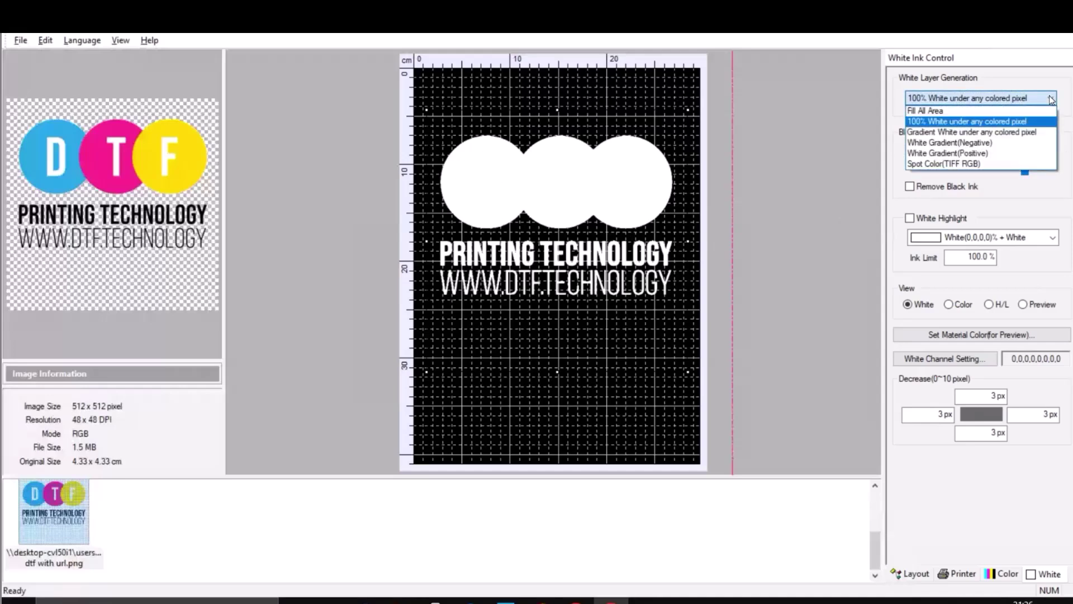
pyautogui.click(917, 132)
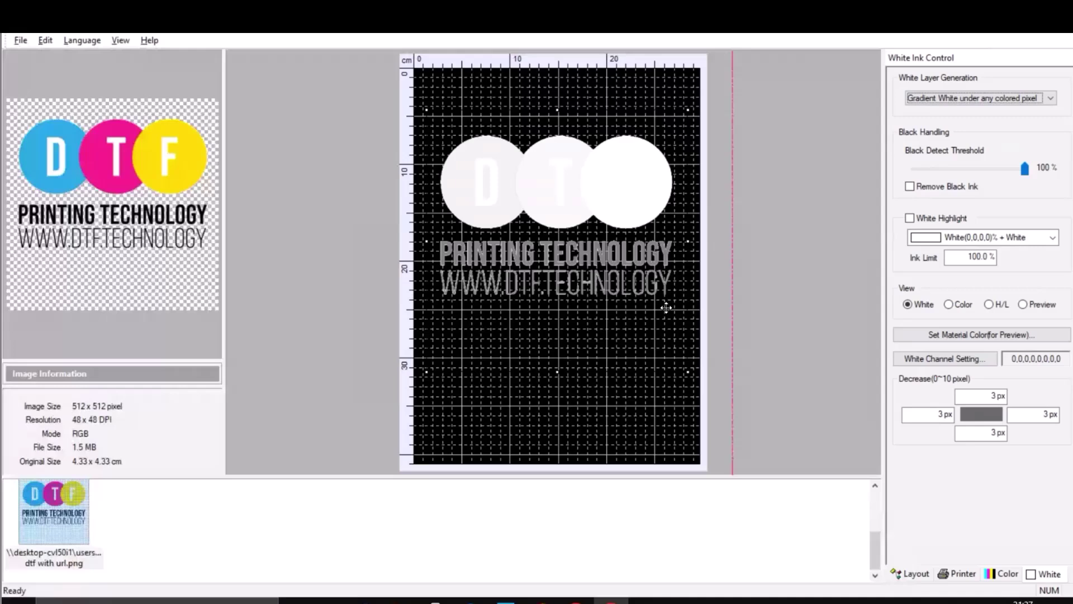
pyautogui.click(1040, 103)
pyautogui.click(998, 108)
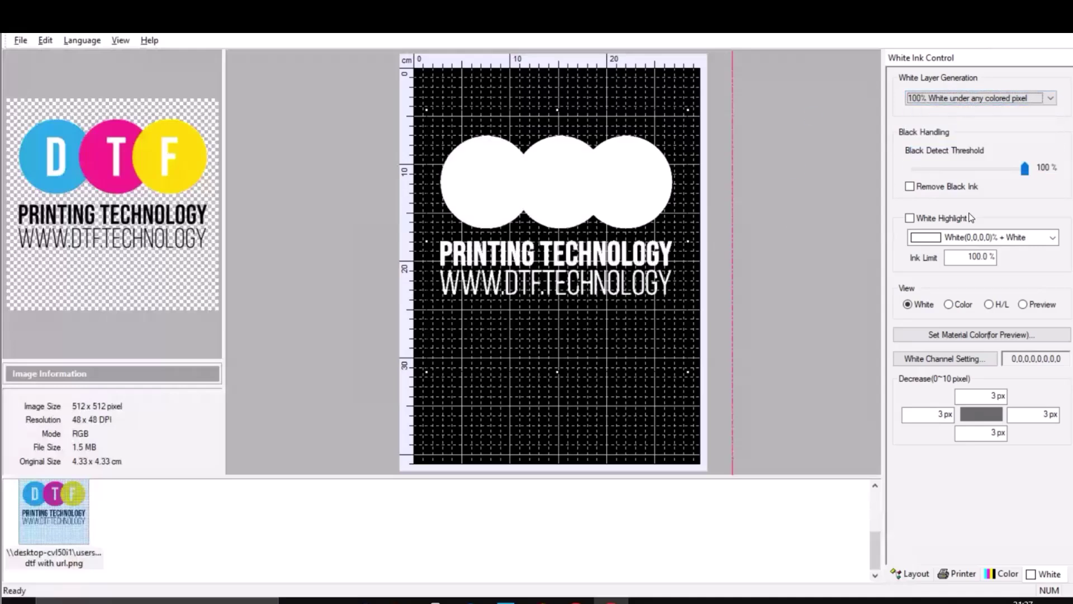
pyautogui.click(982, 395)
pyautogui.click(998, 396)
# Set both the white and color resolutions to 1440 x 720 DPI and open the print dialog for the logo.
pyautogui.click(956, 573)
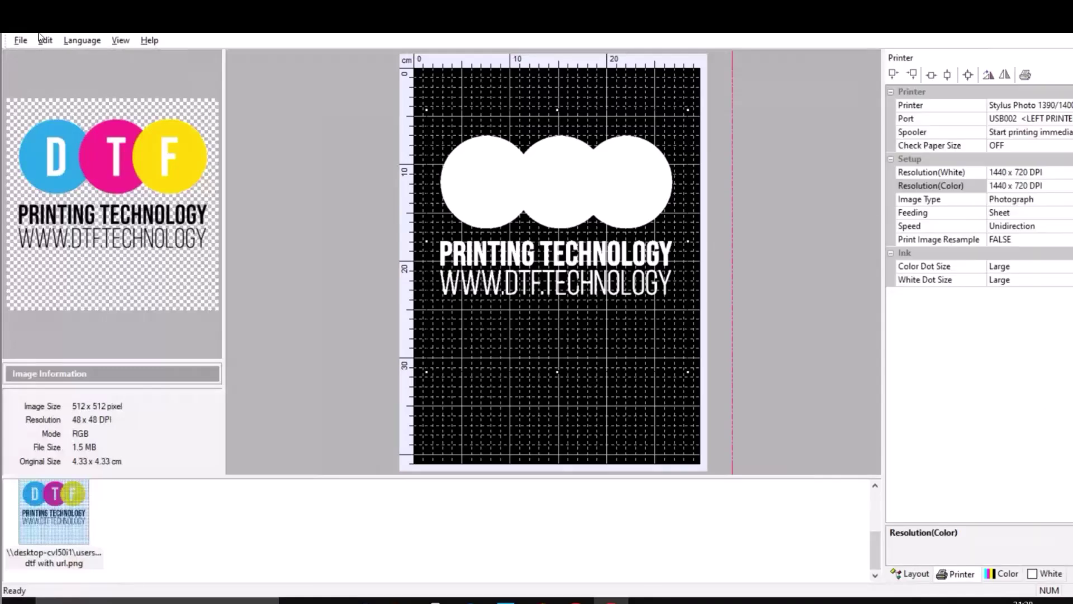
pyautogui.click(20, 41)
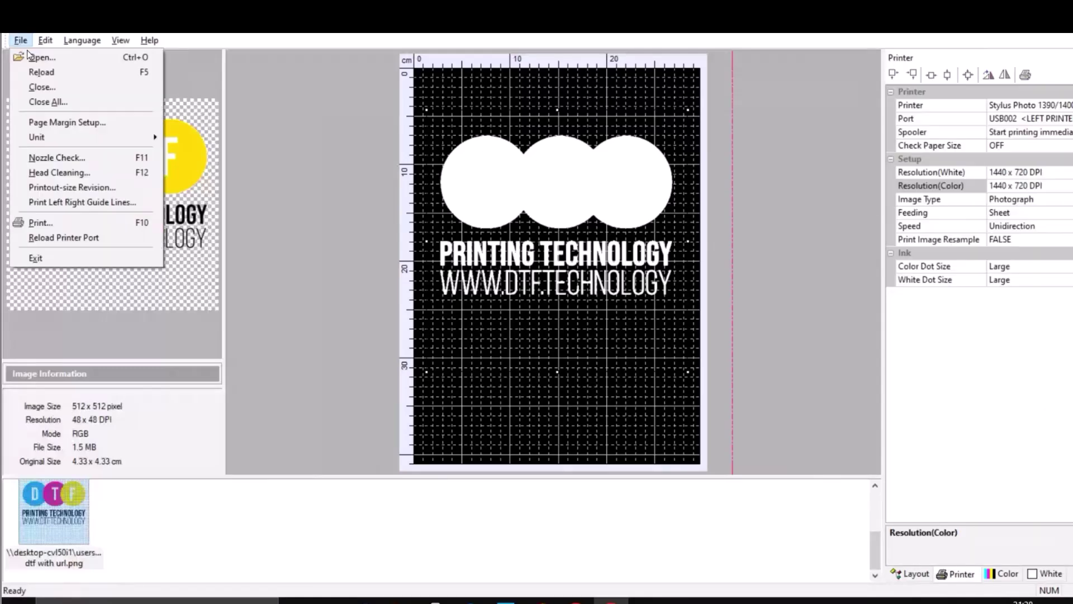
pyautogui.click(54, 225)
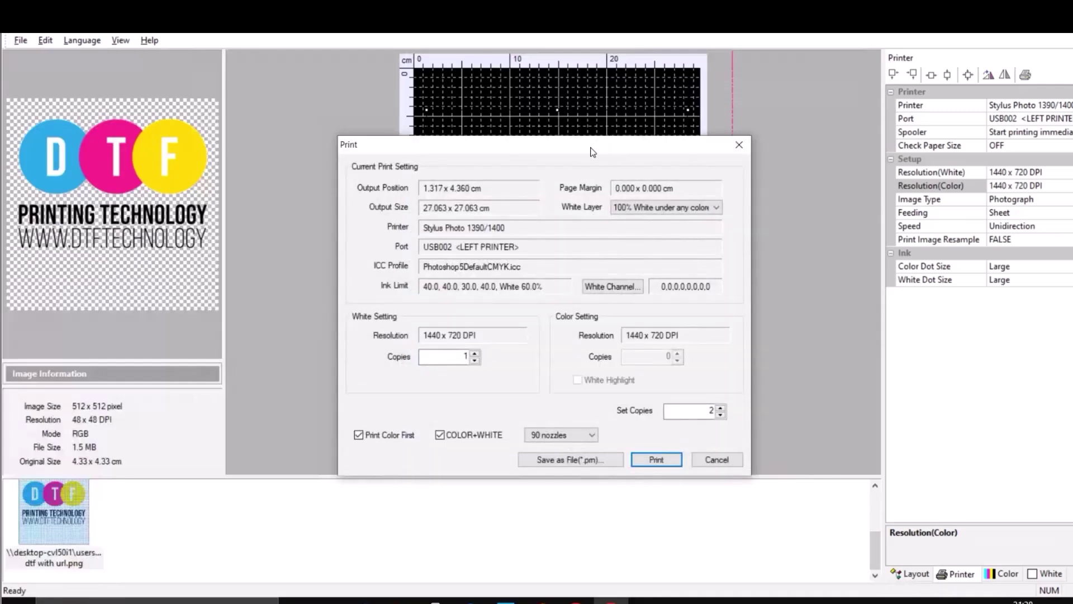
pyautogui.moveTo(589, 147); pyautogui.dragTo(651, 149)
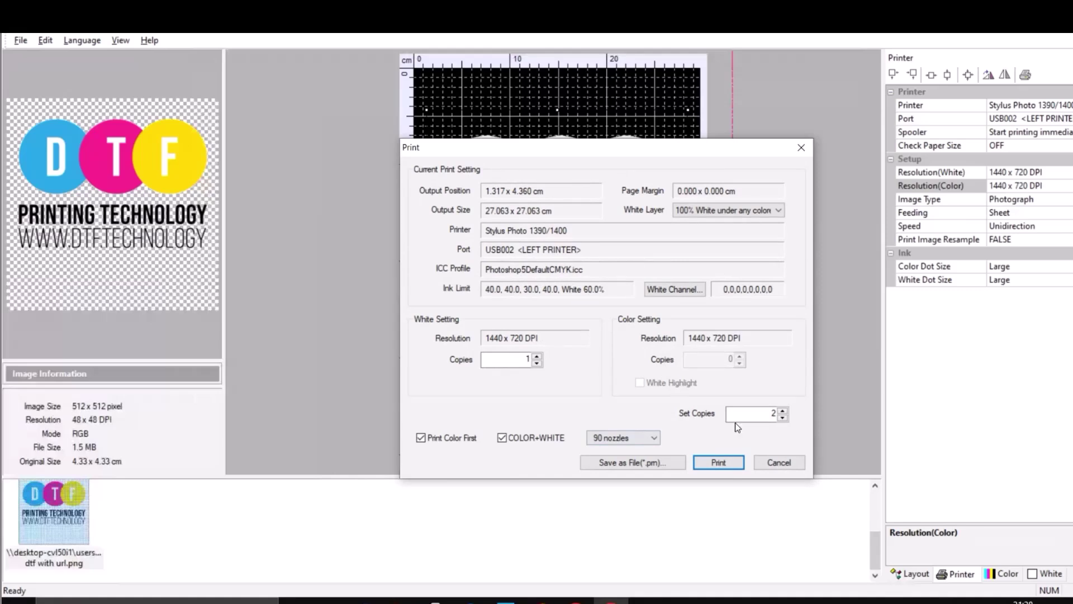
# Reduce the set copies to 1 and turn off the COLOR+WHITE and Print Color First options.
pyautogui.click(783, 417)
pyautogui.click(520, 359)
pyautogui.click(503, 439)
pyautogui.click(421, 438)
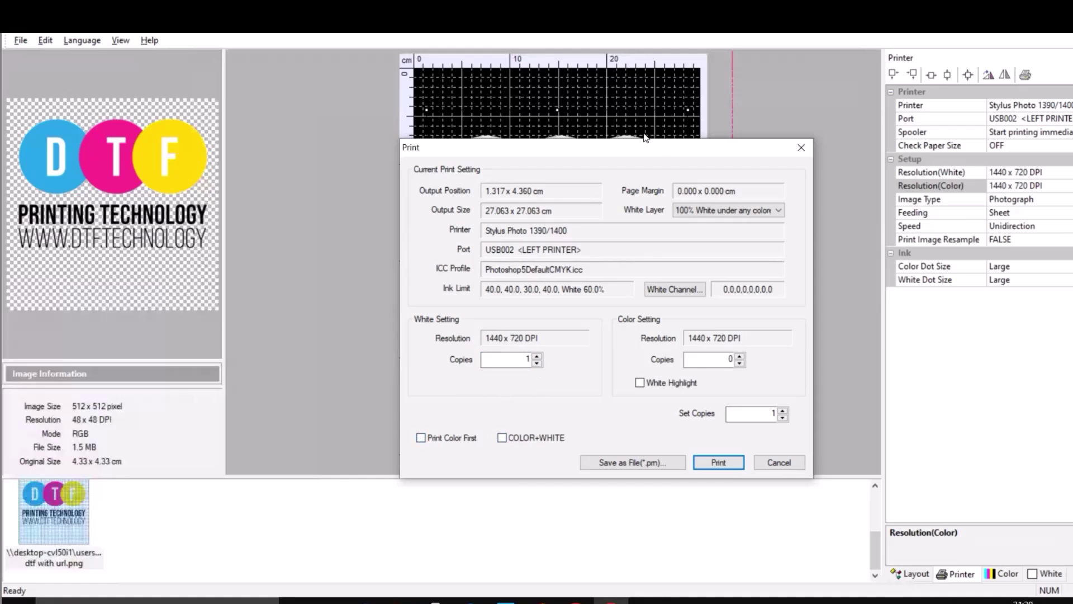
pyautogui.moveTo(629, 146)
pyautogui.mouseDown()
pyautogui.moveTo(977, 169)
pyautogui.moveTo(502, 145)
pyautogui.mouseUp()
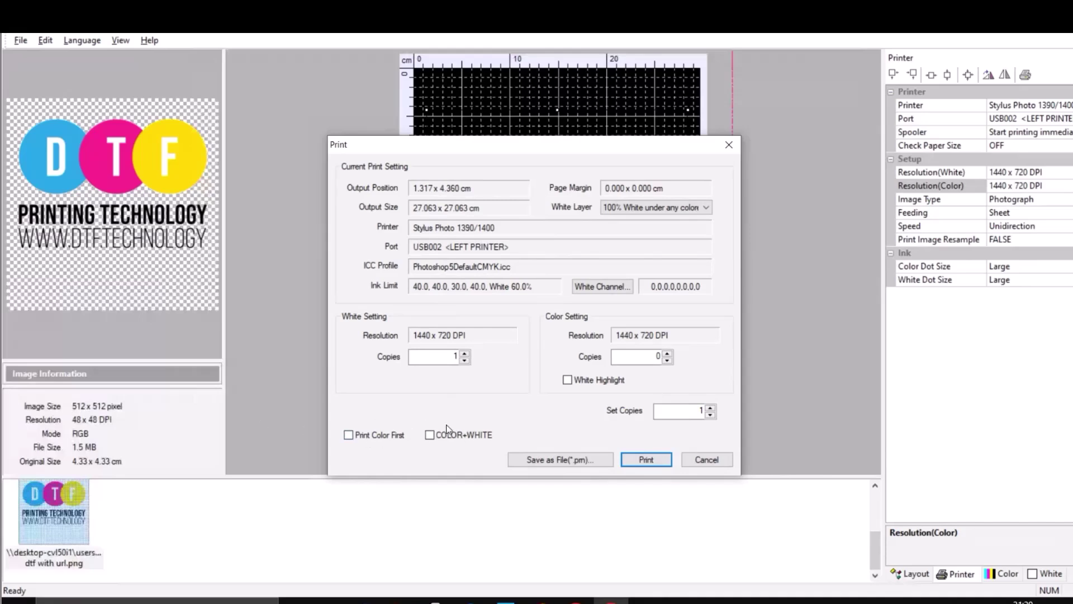
# Set the white and color copies to 1 each and enable COLOR+WHITE and Print Color First.
pyautogui.doubleClick(454, 355)
pyautogui.press('BackSpace')
pyautogui.write('1')
pyautogui.click(466, 361)
pyautogui.click(667, 352)
pyautogui.click(429, 435)
pyautogui.click(349, 435)
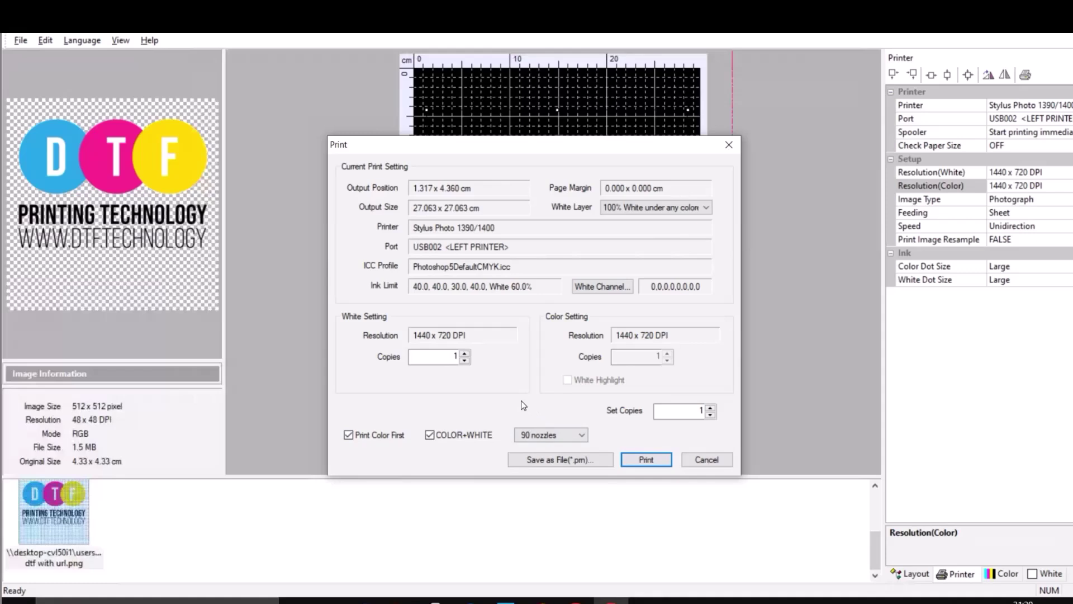